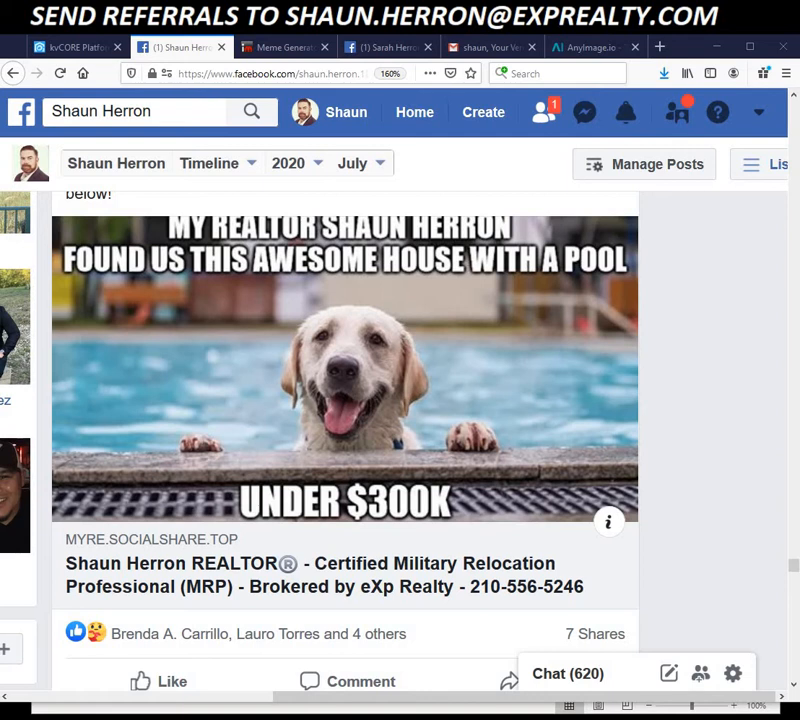
Step: Review the Facebook post about Alamo Ranch homes under $200k and return to the timeline with the dog-in-pool meme
{"action": "left_click", "coordinate": [388, 50]}
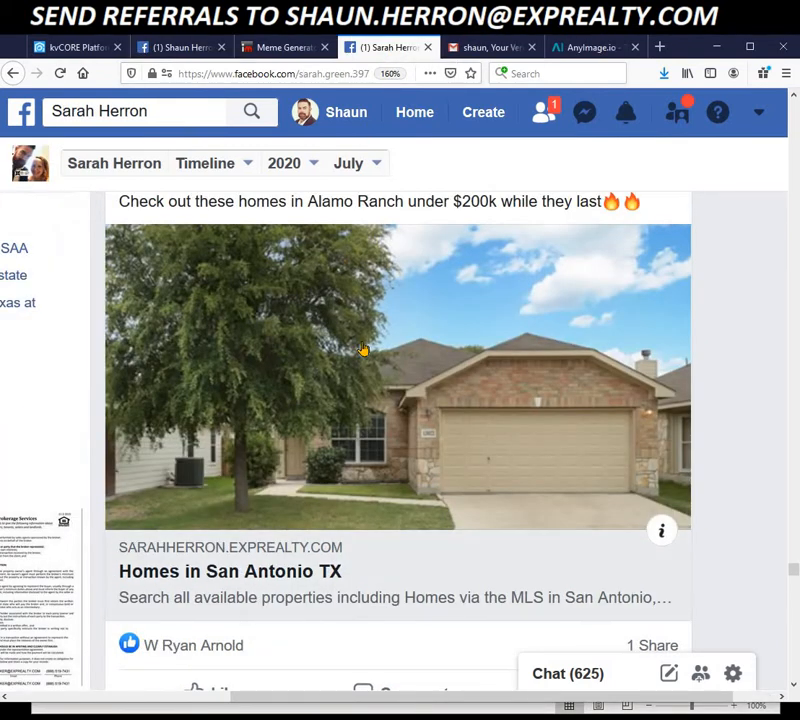
{"action": "scroll", "coordinate": [363, 355], "scroll_direction": "up", "scroll_amount": 1}
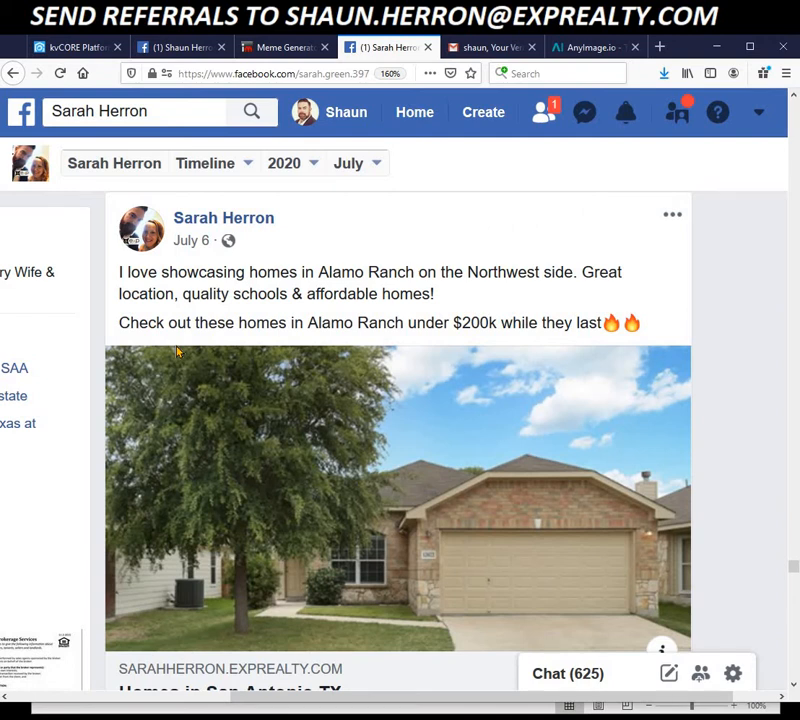
{"action": "scroll", "coordinate": [247, 399], "scroll_direction": "down", "scroll_amount": 1}
{"action": "scroll", "coordinate": [285, 372], "scroll_direction": "down", "scroll_amount": 2}
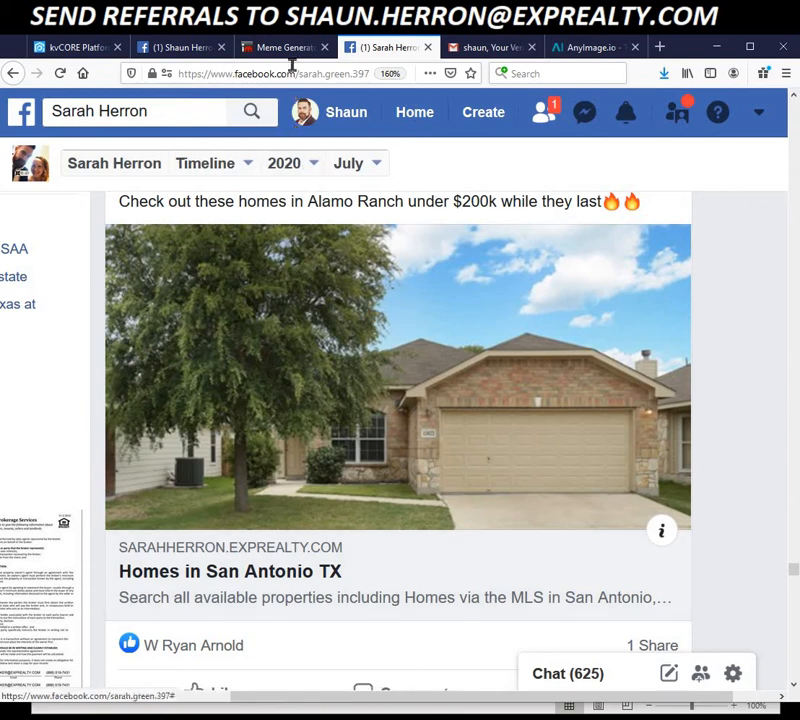
{"action": "left_click", "coordinate": [179, 47]}
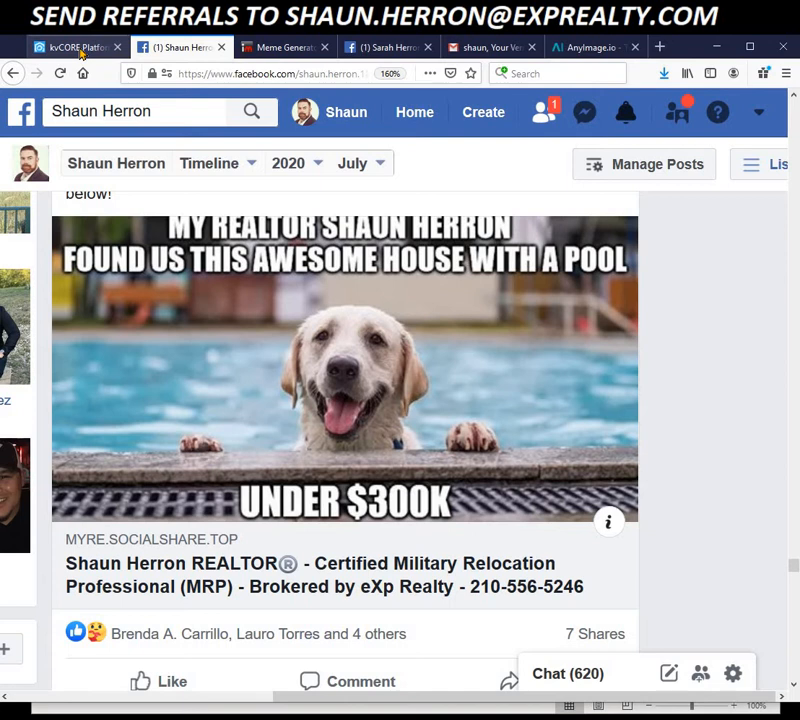
Step: Switch to kvCORE and start building an IDX Squeeze Page in the Lead Engine using the agent's exprealty.com domain
{"action": "left_click", "coordinate": [80, 50]}
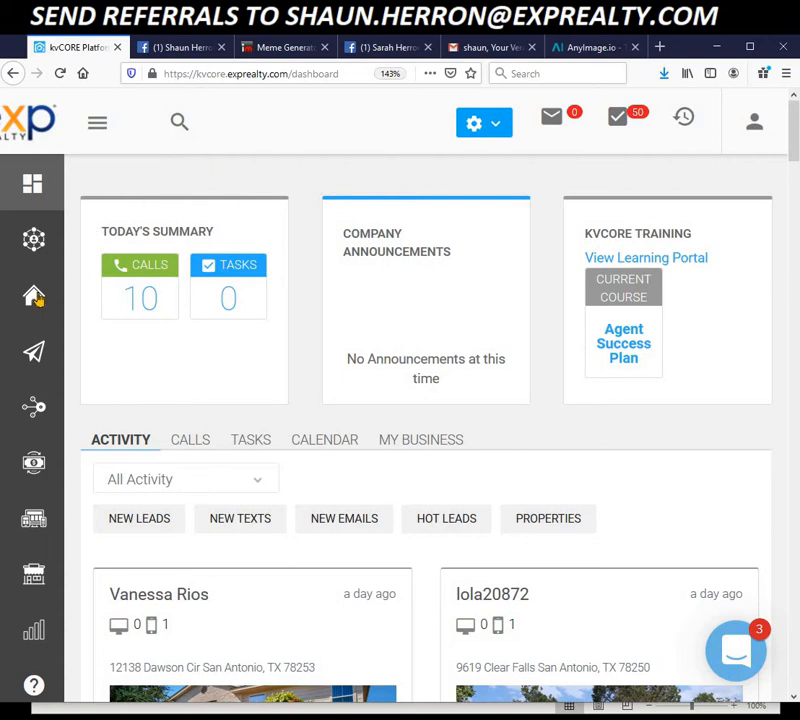
{"action": "left_click", "coordinate": [30, 412]}
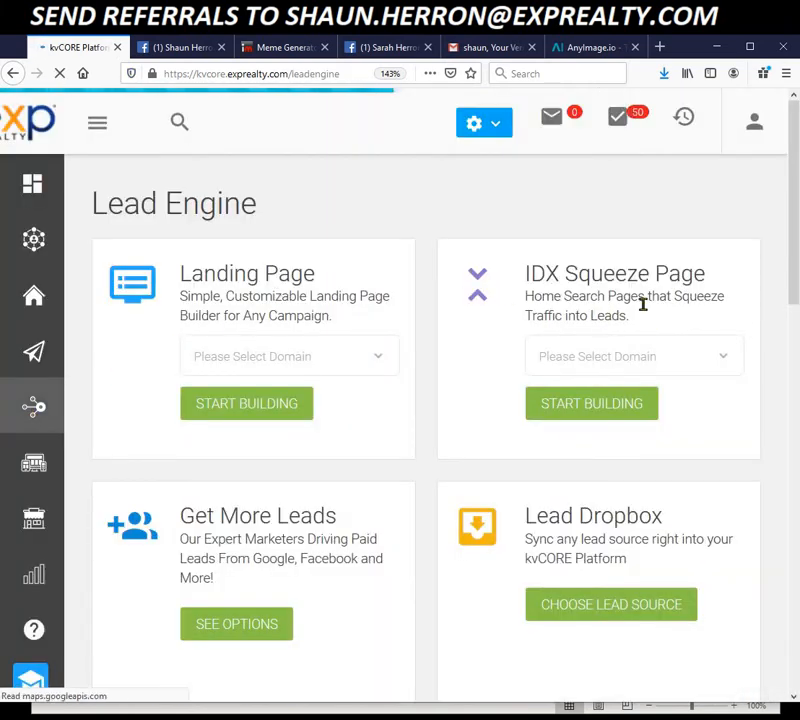
{"action": "left_click", "coordinate": [721, 363]}
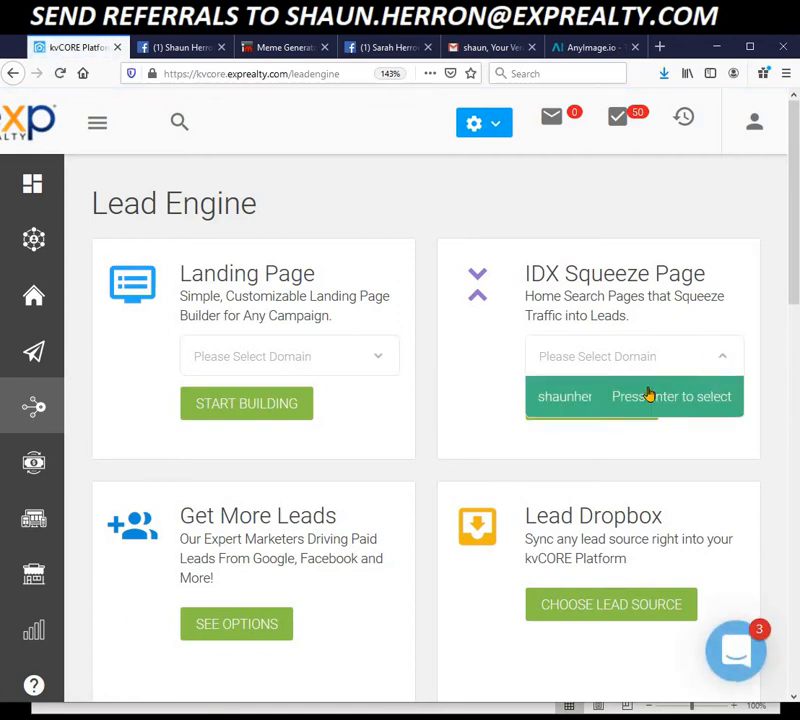
{"action": "left_click", "coordinate": [575, 400]}
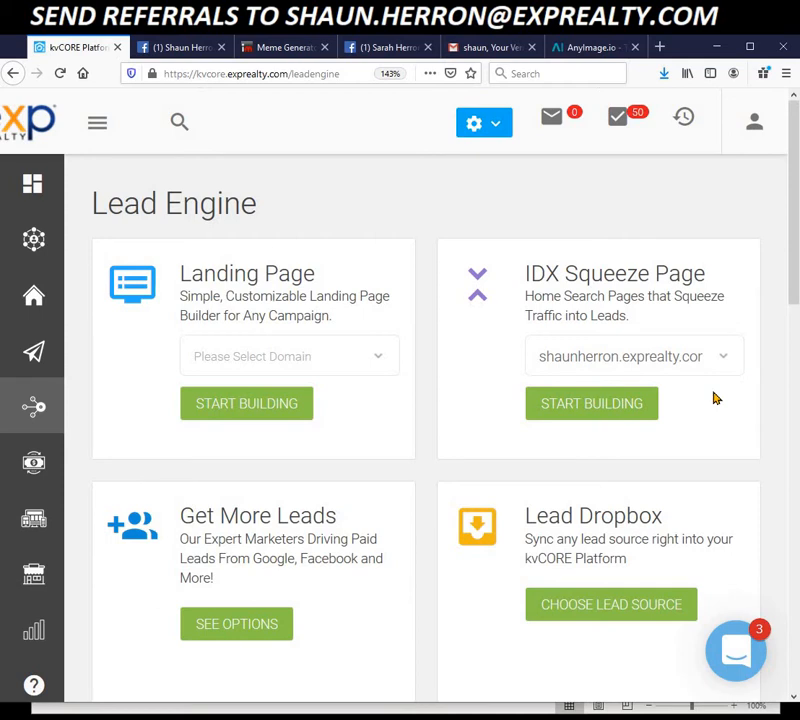
{"action": "left_click", "coordinate": [586, 407]}
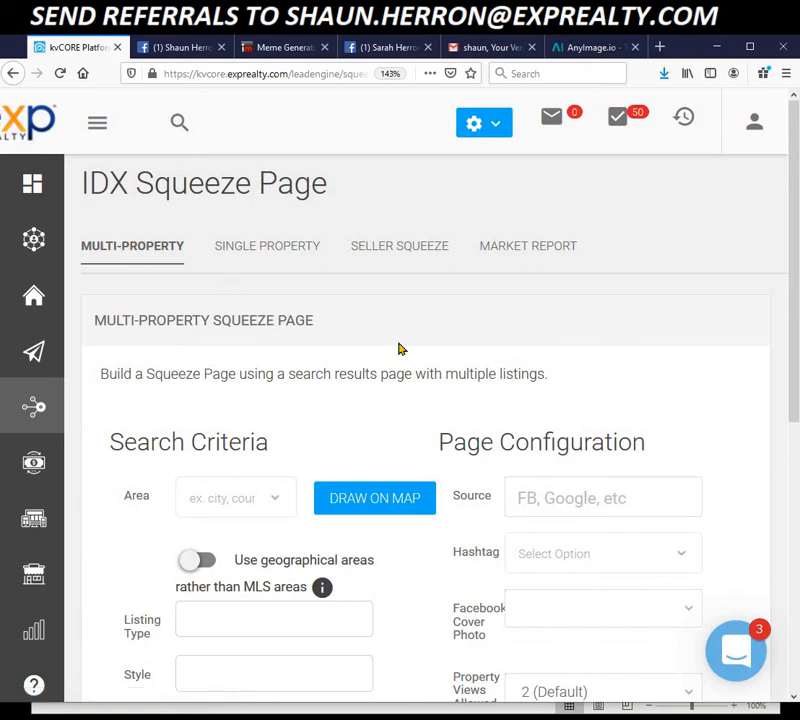
Step: Look over the multi-property squeeze page form and set the search area to the city of San Antonio
{"action": "scroll", "coordinate": [403, 349], "scroll_direction": "down", "scroll_amount": 2}
{"action": "scroll", "coordinate": [413, 368], "scroll_direction": "down", "scroll_amount": 2}
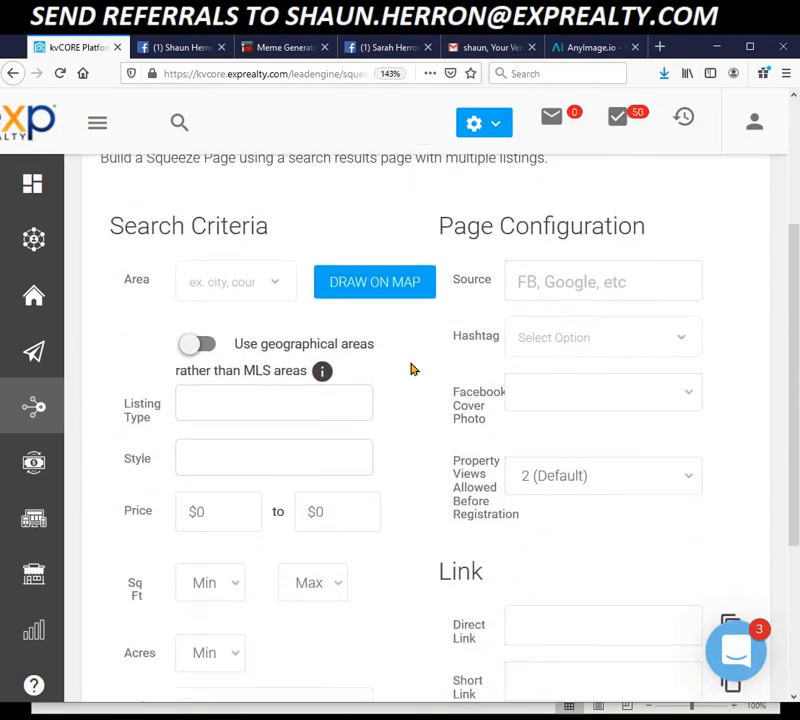
{"action": "scroll", "coordinate": [445, 452], "scroll_direction": "down", "scroll_amount": 4}
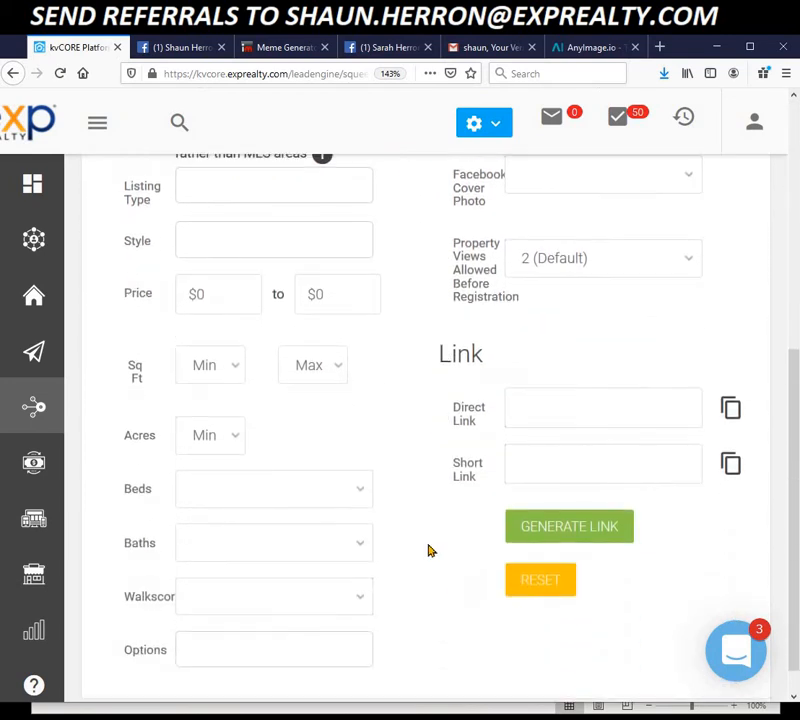
{"action": "scroll", "coordinate": [429, 548], "scroll_direction": "up", "scroll_amount": 4}
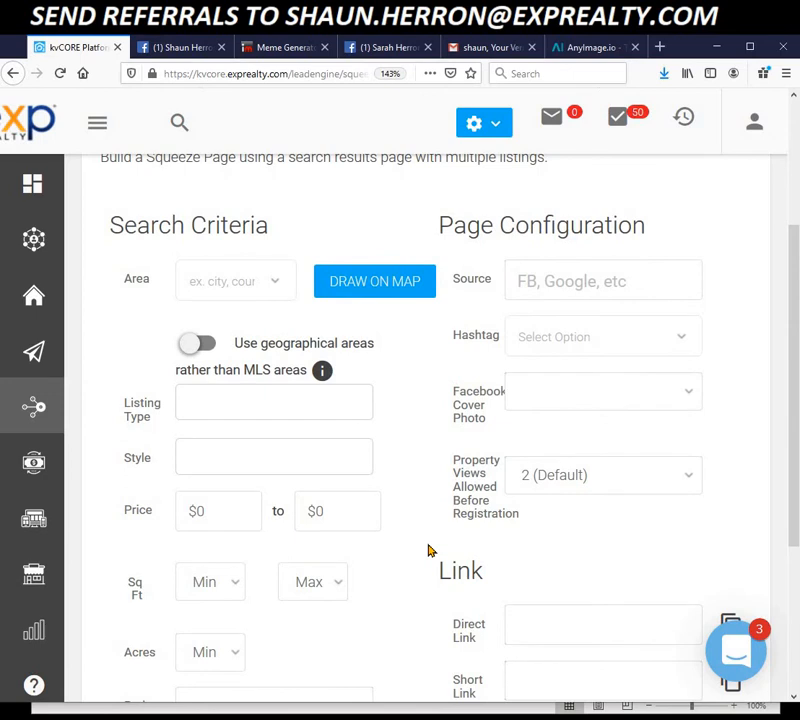
{"action": "scroll", "coordinate": [429, 549], "scroll_direction": "up", "scroll_amount": 2}
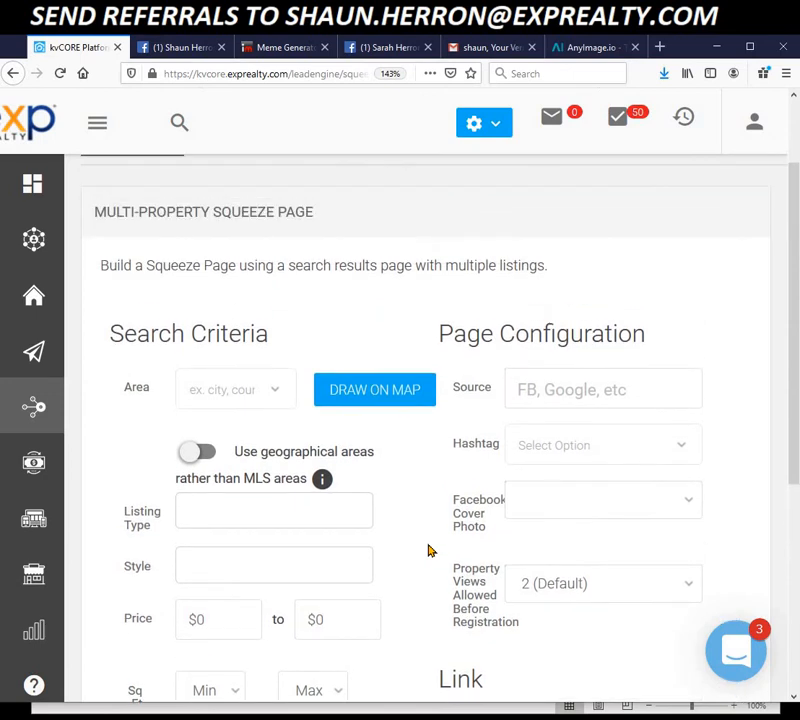
{"action": "left_click", "coordinate": [213, 397]}
{"action": "type", "text": "san"}
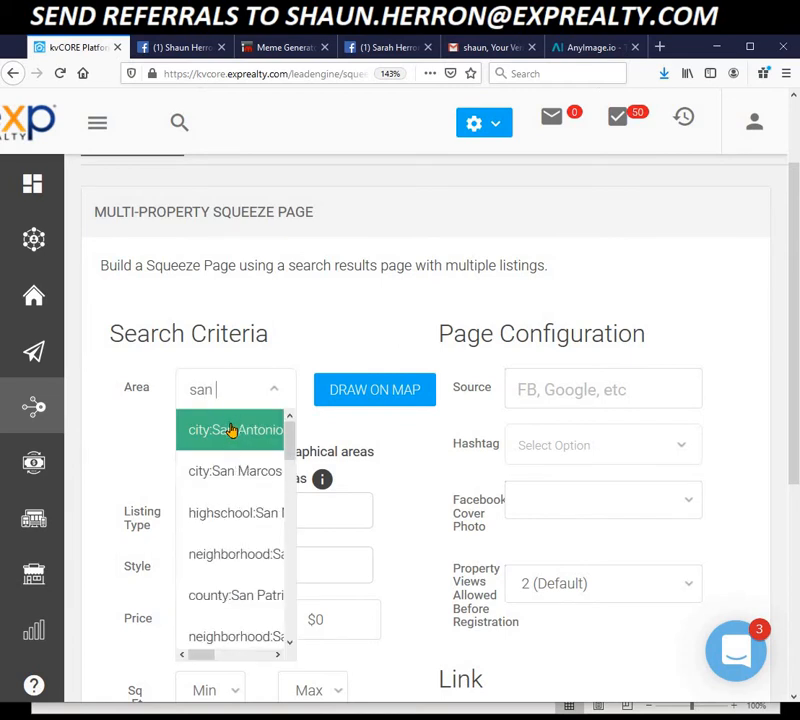
{"action": "left_click", "coordinate": [232, 430]}
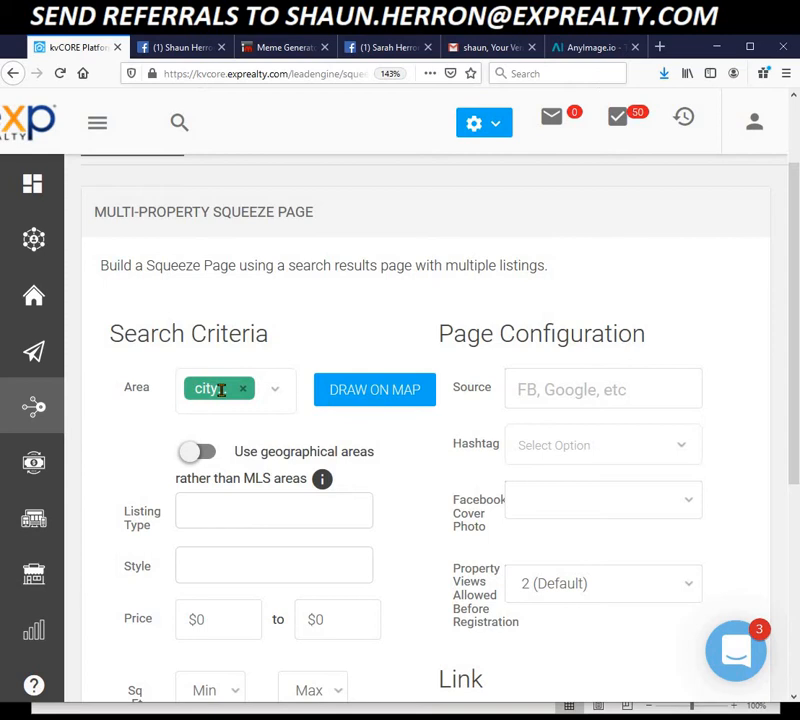
Step: Set the listing type to Single Family and the style to One Story in the search criteria
{"action": "scroll", "coordinate": [298, 506], "scroll_direction": "down", "scroll_amount": 2}
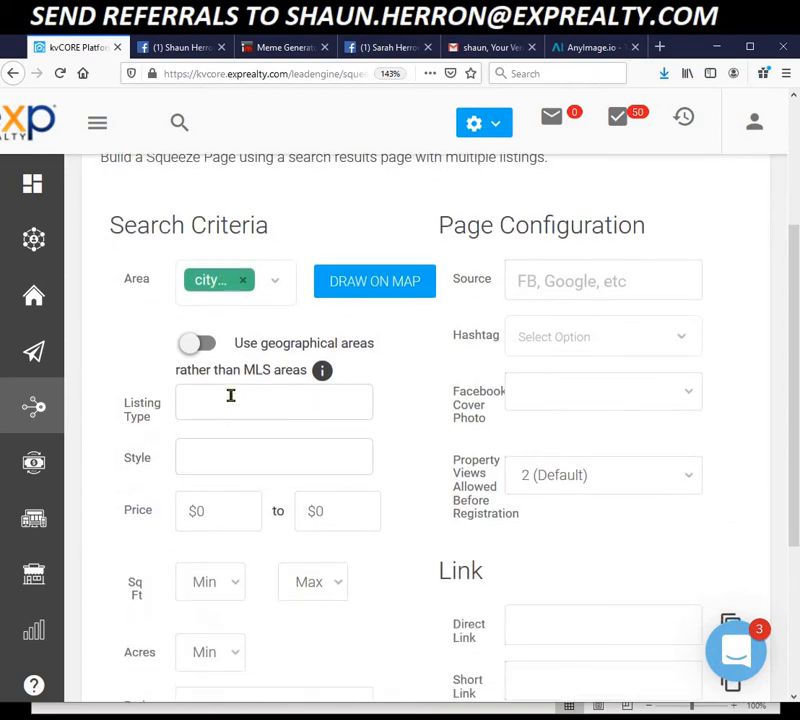
{"action": "left_click", "coordinate": [230, 395]}
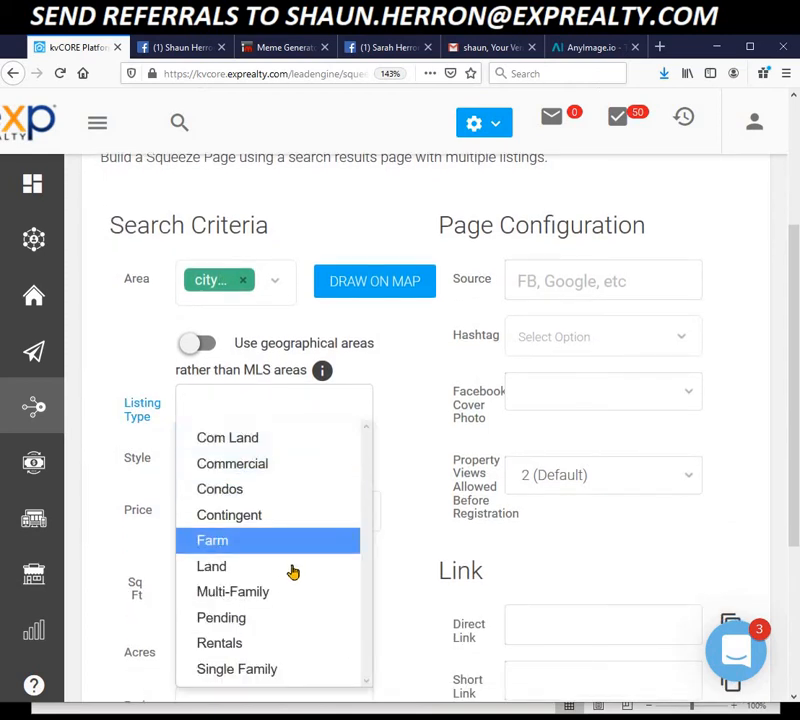
{"action": "left_click", "coordinate": [255, 669]}
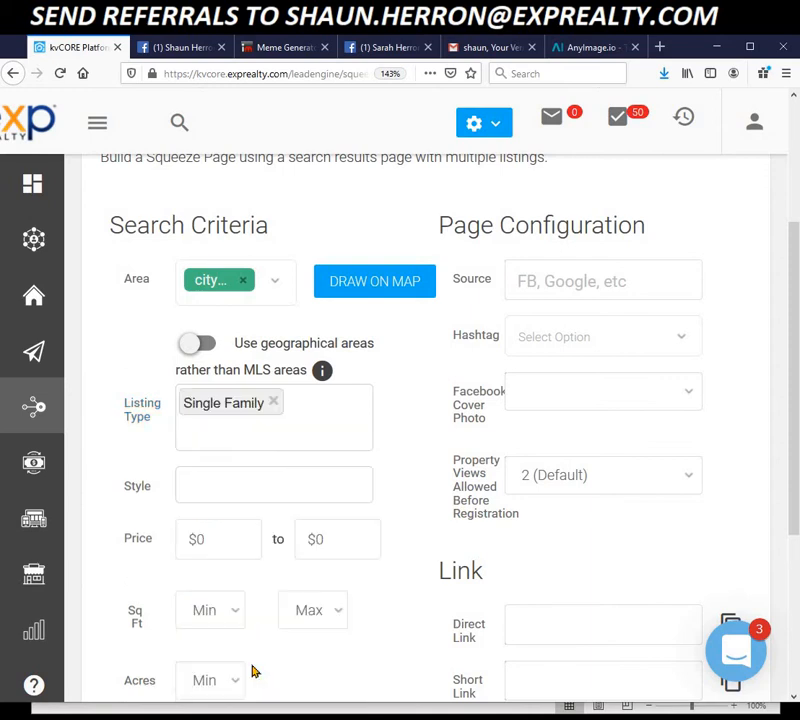
{"action": "left_click", "coordinate": [229, 480]}
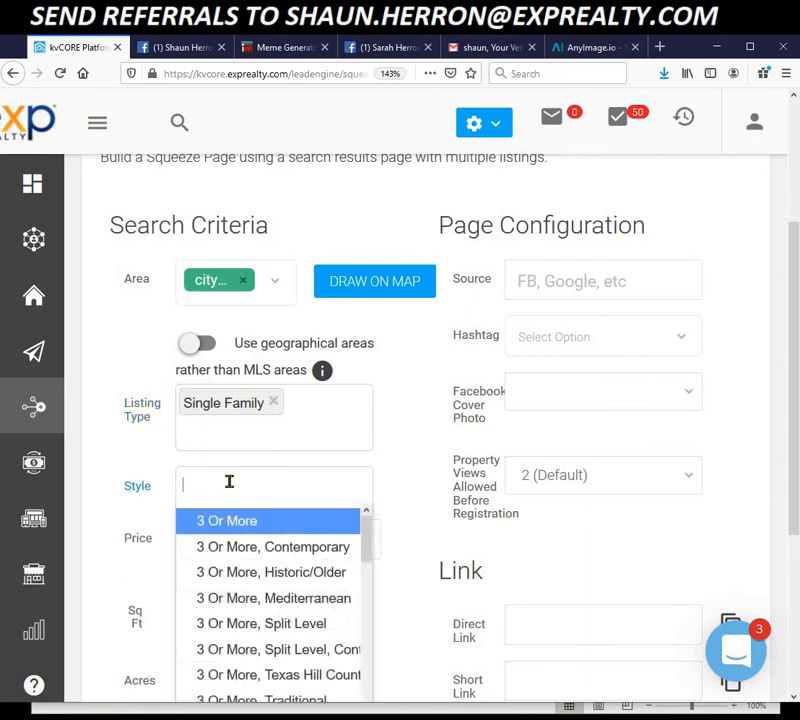
{"action": "scroll", "coordinate": [267, 610], "scroll_direction": "down", "scroll_amount": 2}
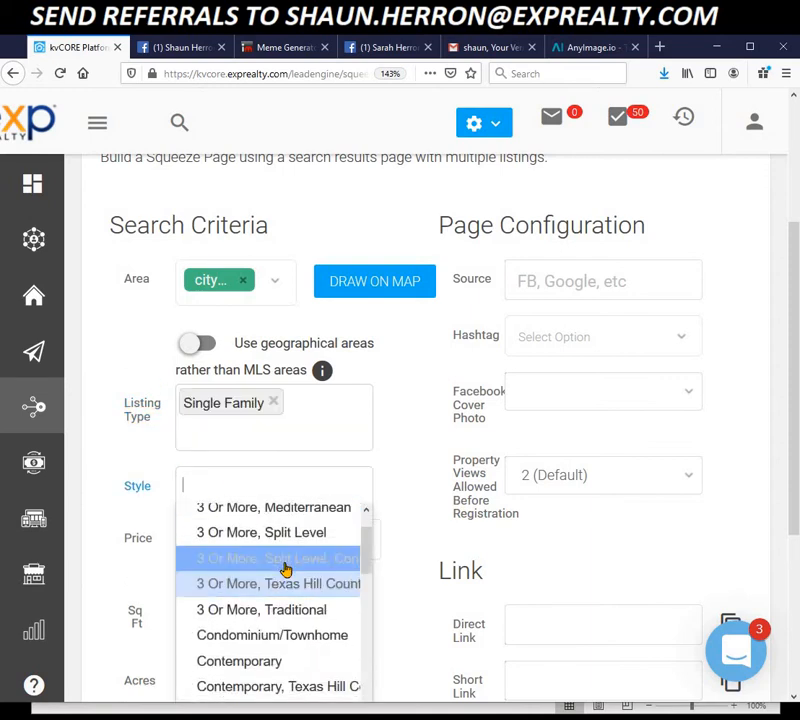
{"action": "scroll", "coordinate": [286, 567], "scroll_direction": "down", "scroll_amount": 2}
{"action": "scroll", "coordinate": [286, 567], "scroll_direction": "down", "scroll_amount": 4}
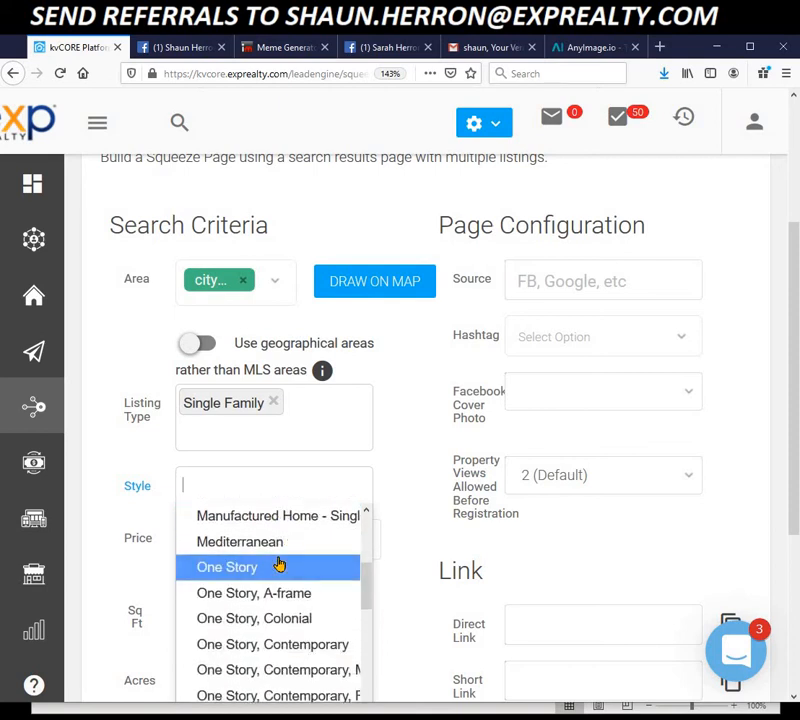
{"action": "left_click", "coordinate": [268, 571]}
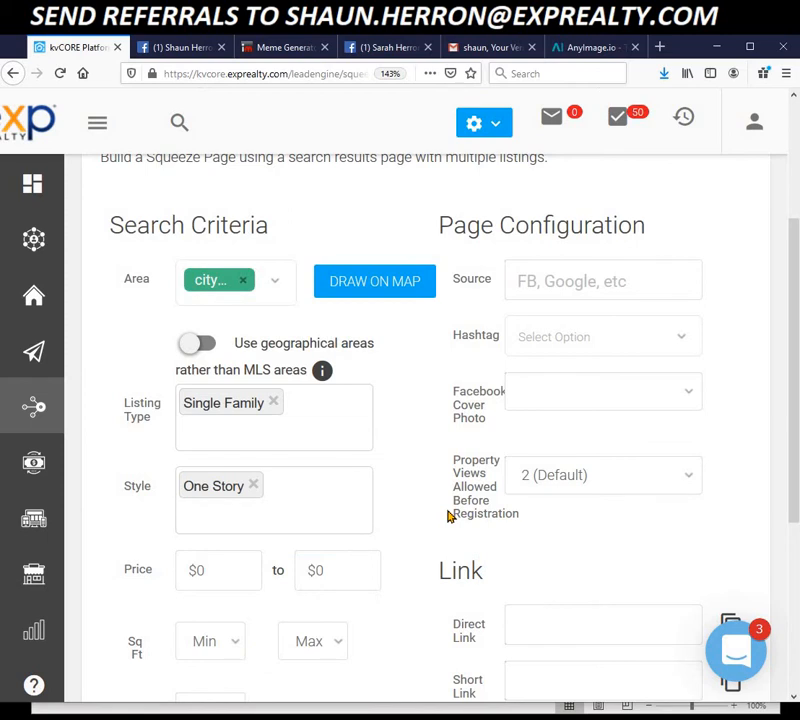
Step: Set the price range of the search criteria from $200,000 to $300,000
{"action": "left_click", "coordinate": [222, 578]}
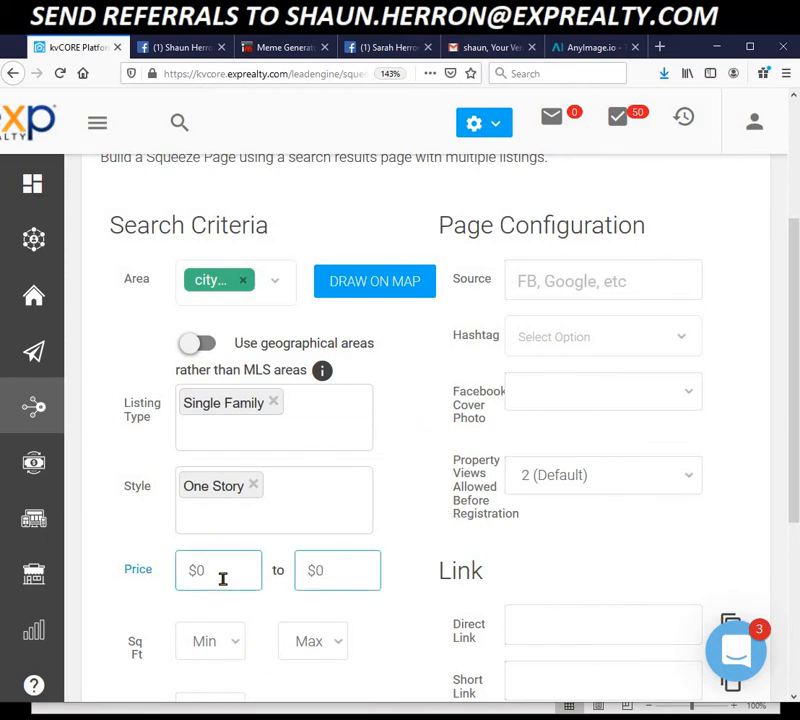
{"action": "type", "text": "200,000"}
{"action": "left_click", "coordinate": [339, 585]}
{"action": "type", "text": "30"}
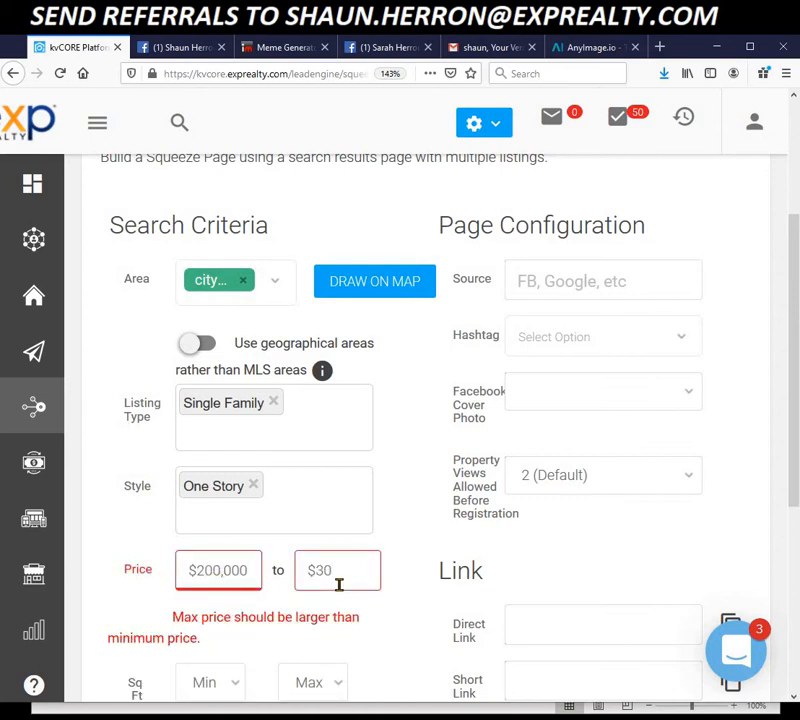
{"action": "type", "text": "0,000"}
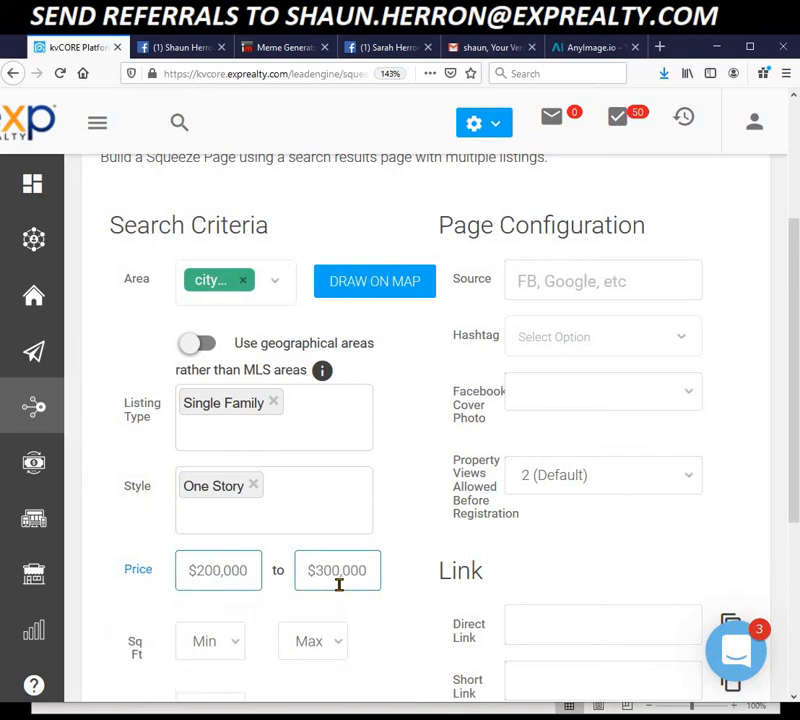
Step: Require 2+ beds and 1+ baths in the search criteria
{"action": "scroll", "coordinate": [438, 614], "scroll_direction": "down", "scroll_amount": 5}
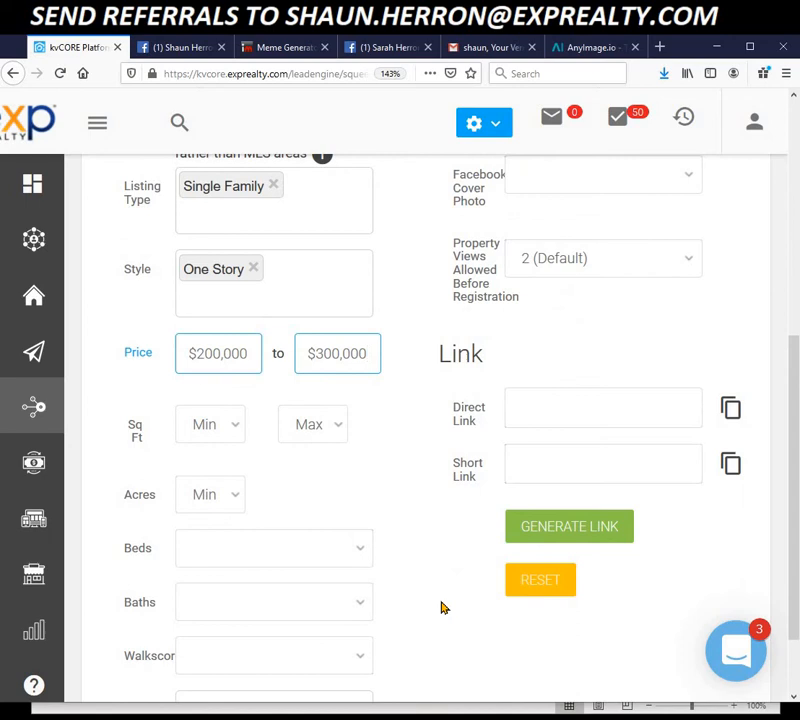
{"action": "left_click", "coordinate": [360, 557]}
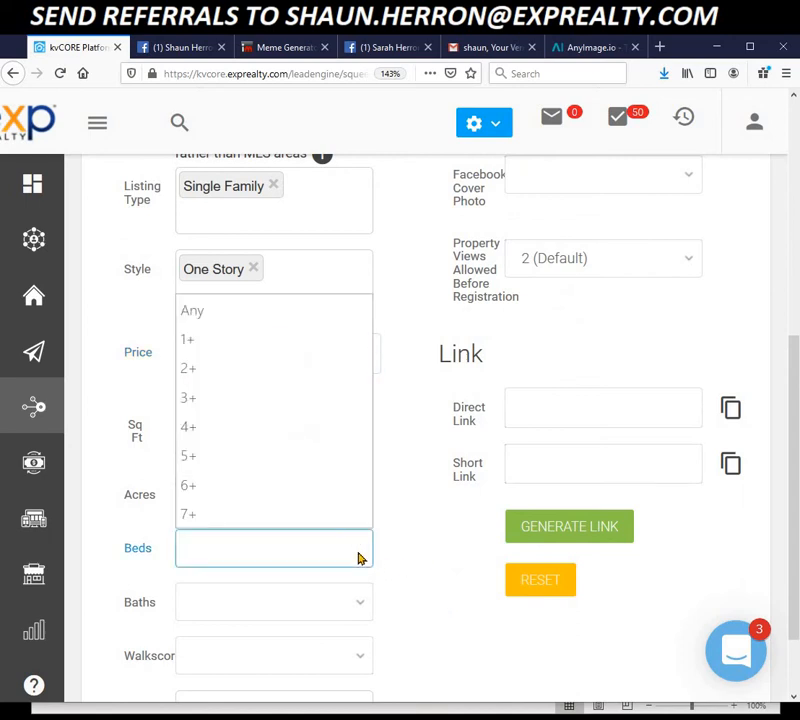
{"action": "left_click", "coordinate": [264, 376]}
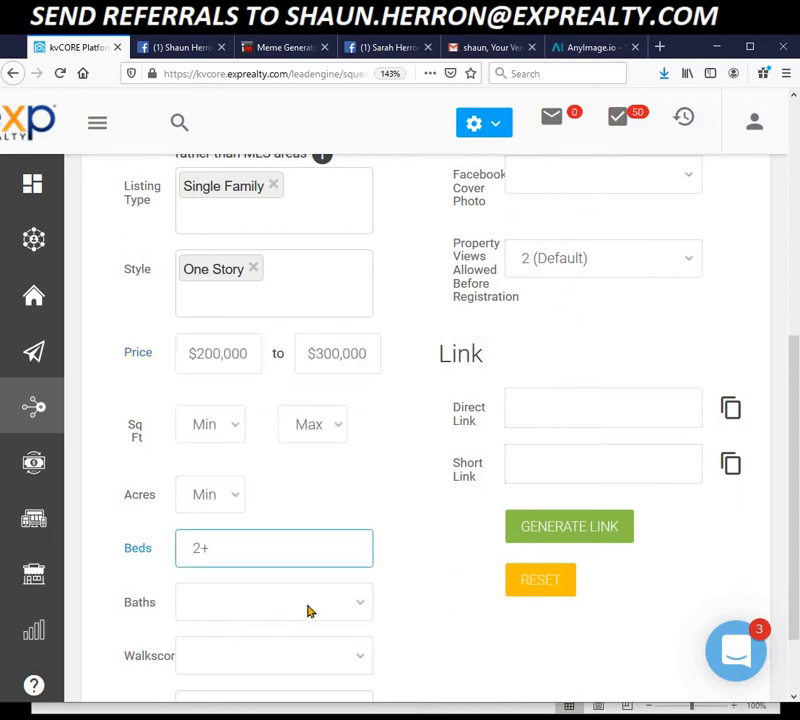
{"action": "left_click", "coordinate": [362, 604]}
{"action": "left_click", "coordinate": [211, 364]}
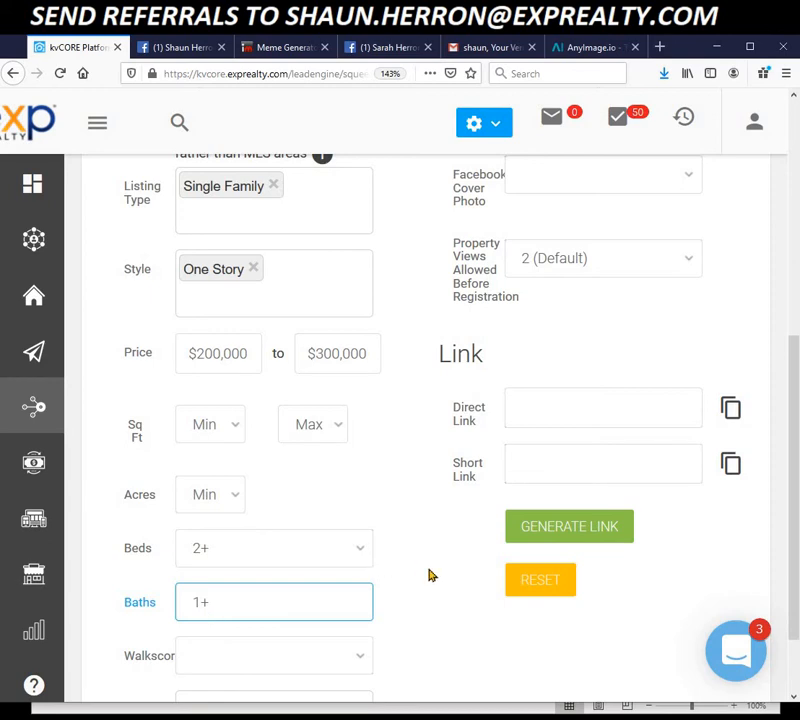
Step: Set the Walkscore criterion to Any
{"action": "scroll", "coordinate": [430, 574], "scroll_direction": "down", "scroll_amount": 2}
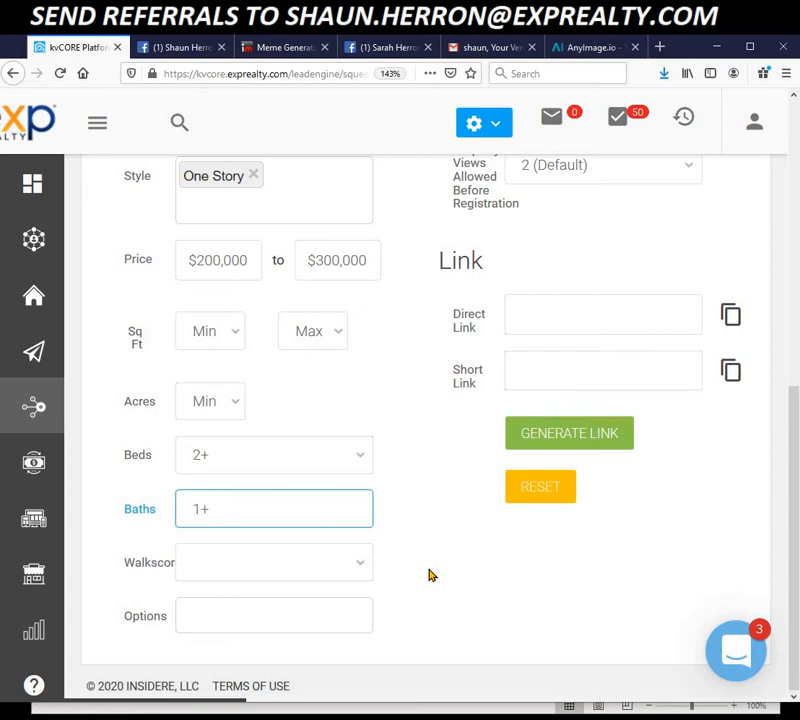
{"action": "left_click", "coordinate": [366, 569]}
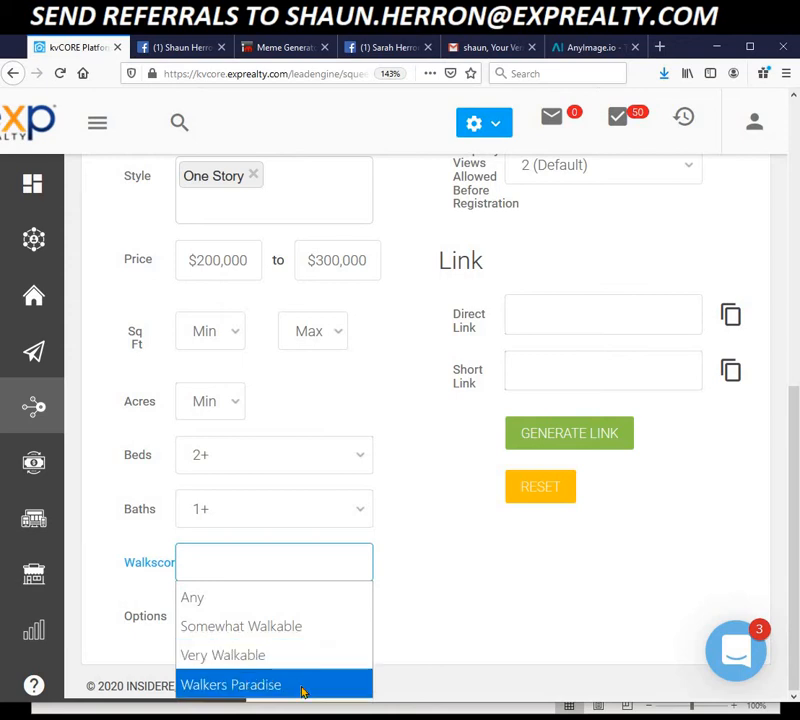
{"action": "left_click", "coordinate": [203, 597]}
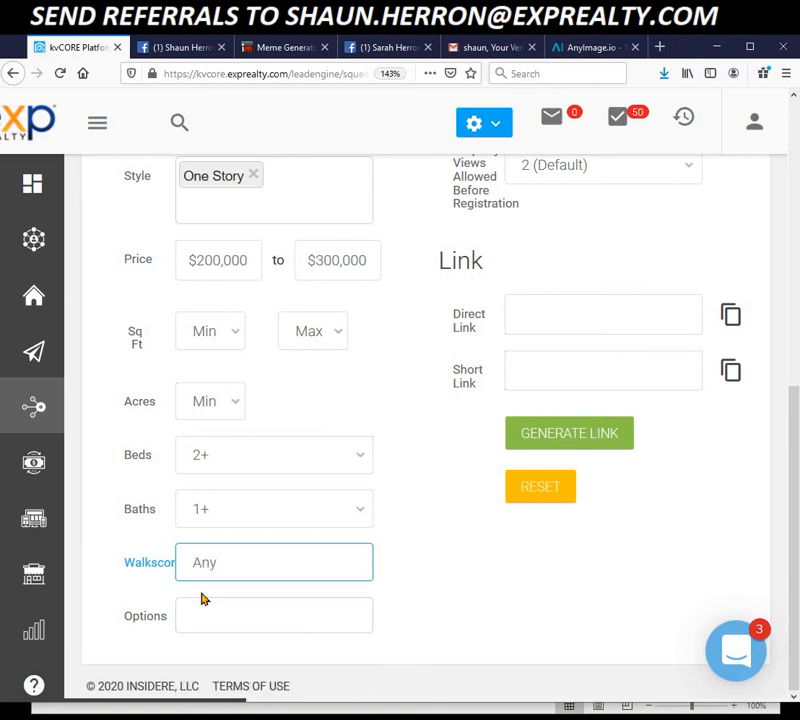
Step: Add Pool to the Options of the search criteria
{"action": "left_click", "coordinate": [212, 618]}
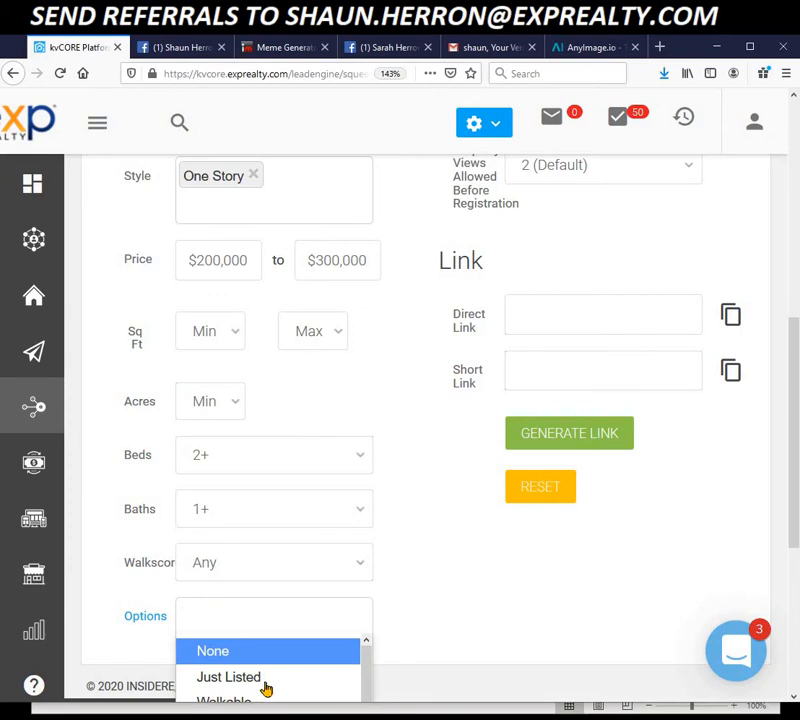
{"action": "scroll", "coordinate": [268, 678], "scroll_direction": "down", "scroll_amount": 3}
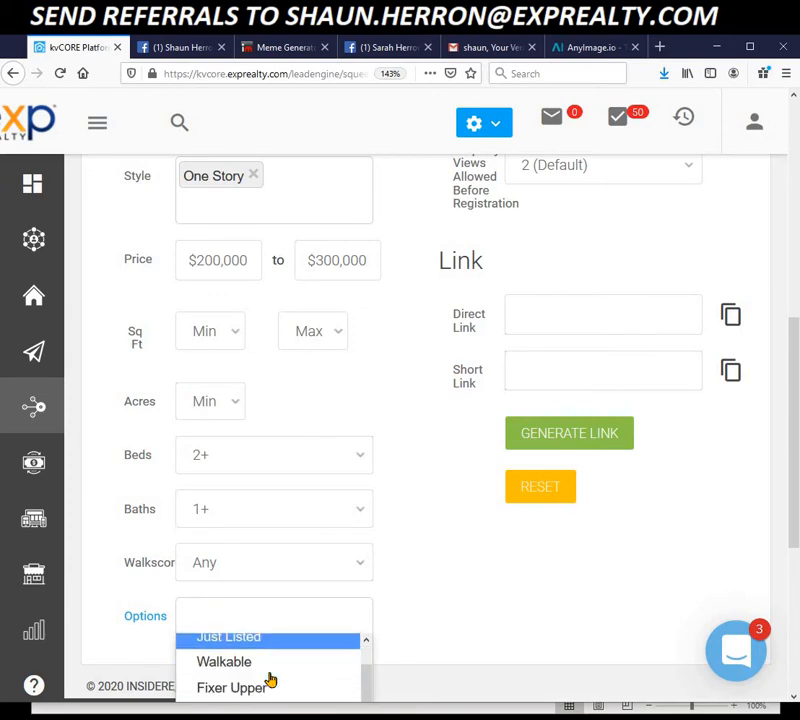
{"action": "scroll", "coordinate": [260, 656], "scroll_direction": "up", "scroll_amount": 1}
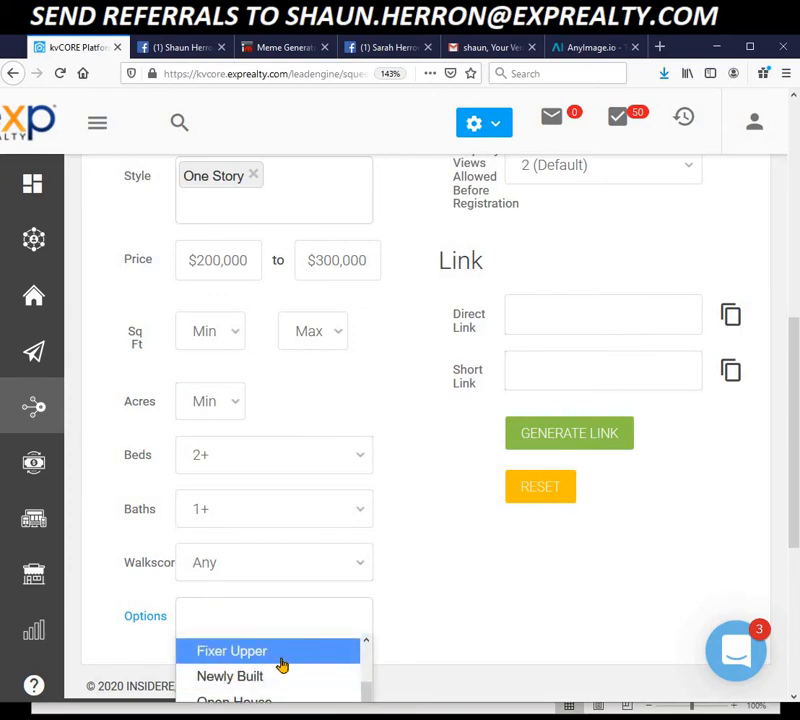
{"action": "scroll", "coordinate": [282, 665], "scroll_direction": "down", "scroll_amount": 2}
{"action": "scroll", "coordinate": [277, 664], "scroll_direction": "down", "scroll_amount": 1}
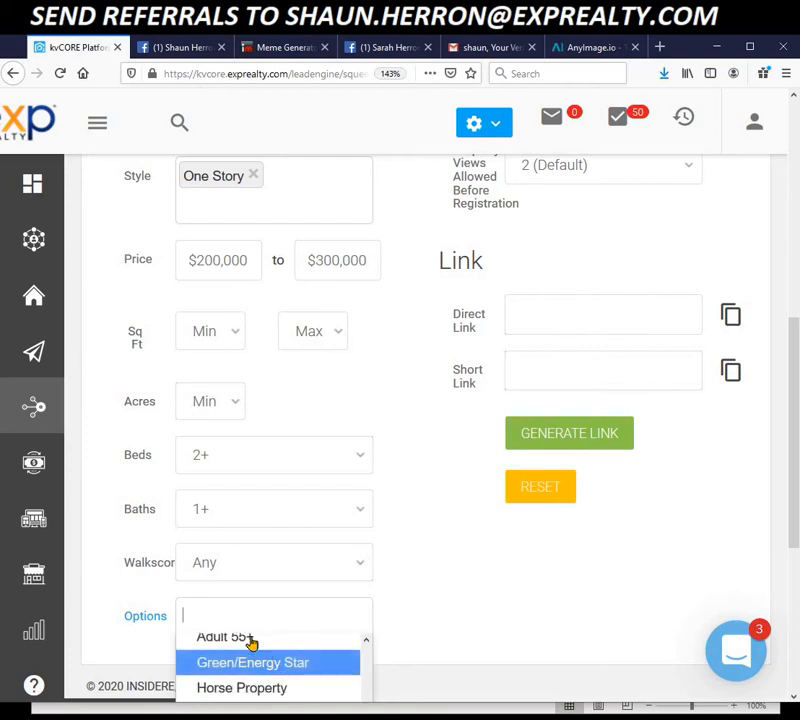
{"action": "scroll", "coordinate": [252, 660], "scroll_direction": "up", "scroll_amount": 4}
{"action": "scroll", "coordinate": [271, 672], "scroll_direction": "down", "scroll_amount": 5}
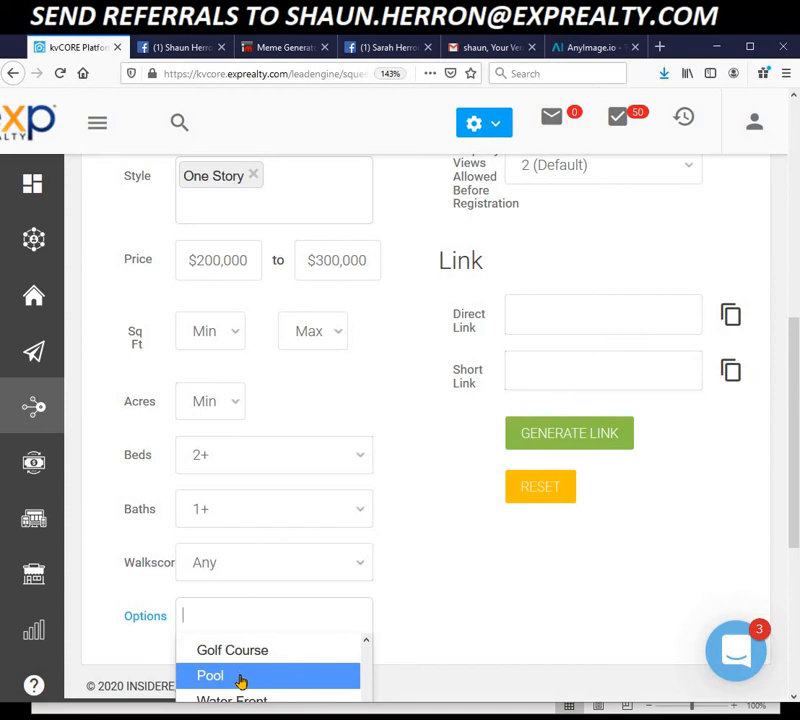
{"action": "left_click", "coordinate": [240, 679]}
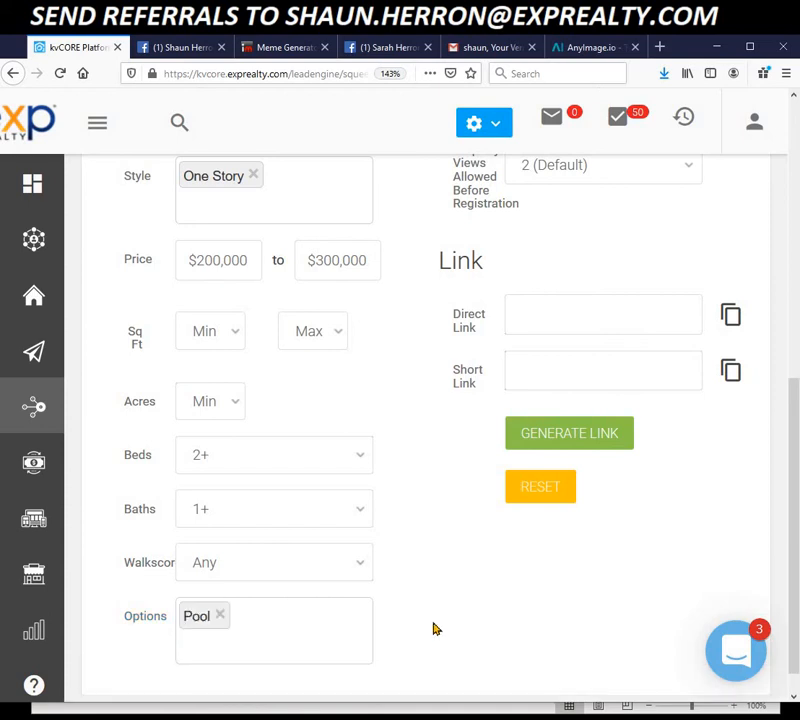
Step: Set the Source in the Page Configuration to FB
{"action": "scroll", "coordinate": [436, 628], "scroll_direction": "up", "scroll_amount": 4}
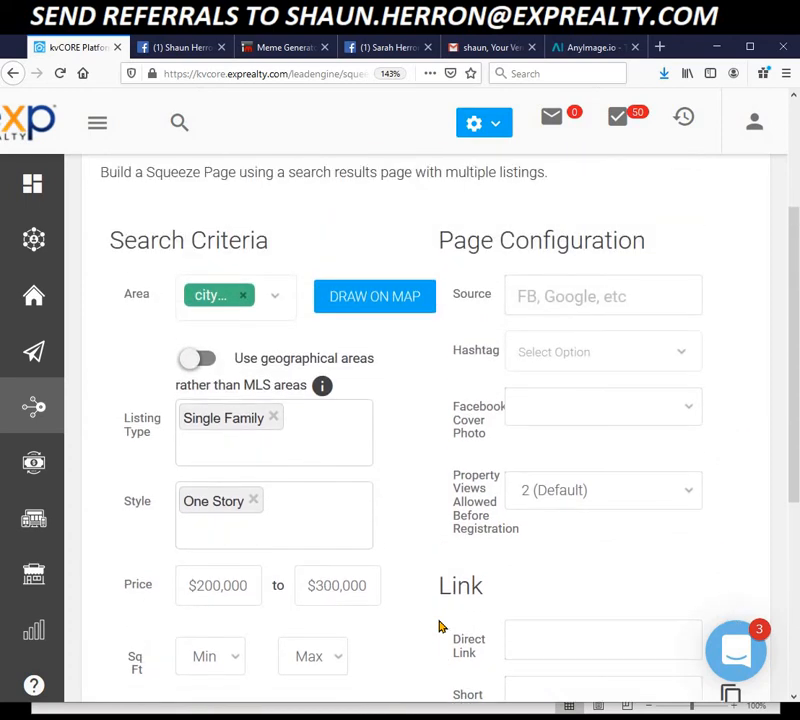
{"action": "scroll", "coordinate": [438, 627], "scroll_direction": "up", "scroll_amount": 1}
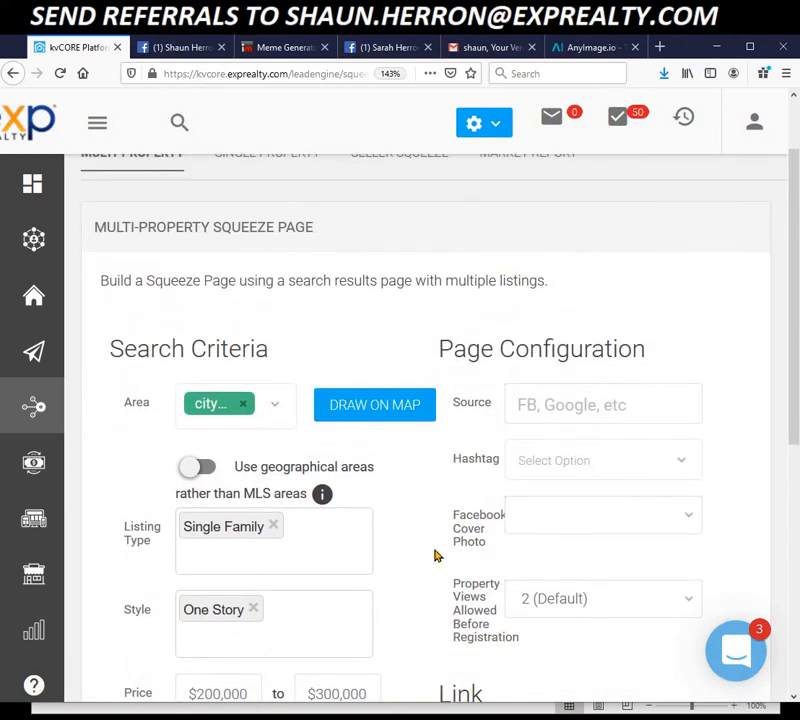
{"action": "left_click", "coordinate": [550, 404]}
{"action": "type", "text": "FB"}
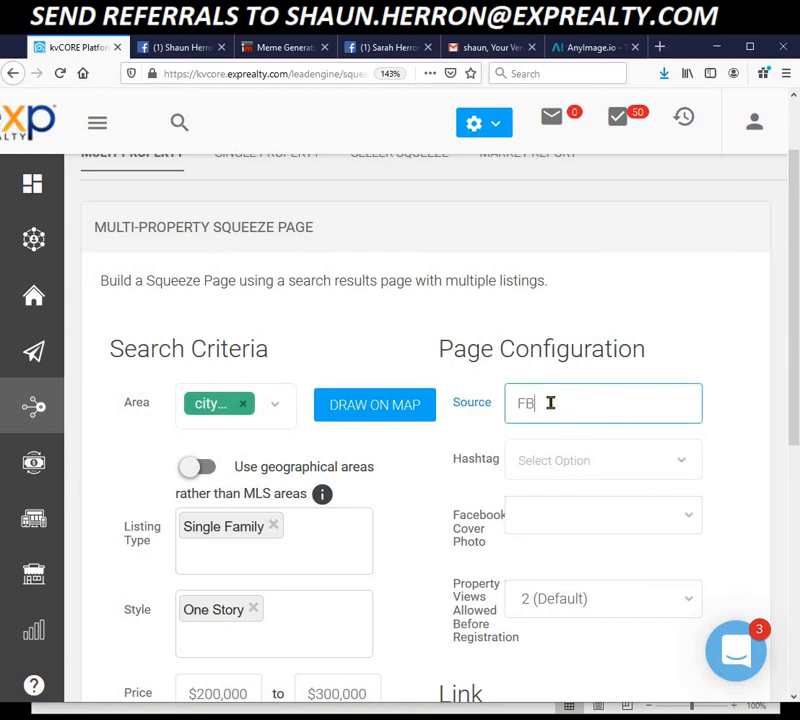
Step: Create and select the hashtag #poolsunder300K in the Page Configuration
{"action": "left_click", "coordinate": [558, 459]}
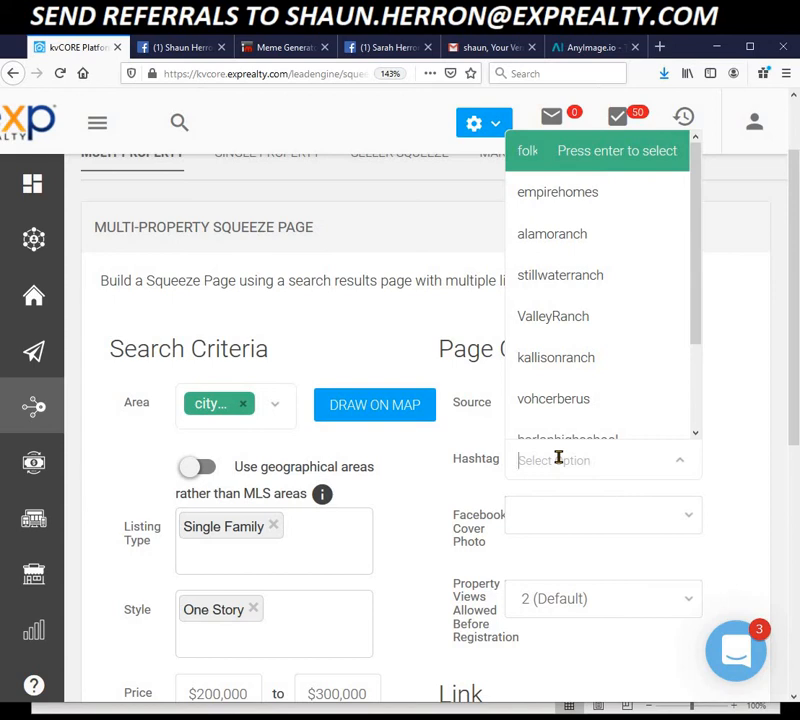
{"action": "type", "text": "#"}
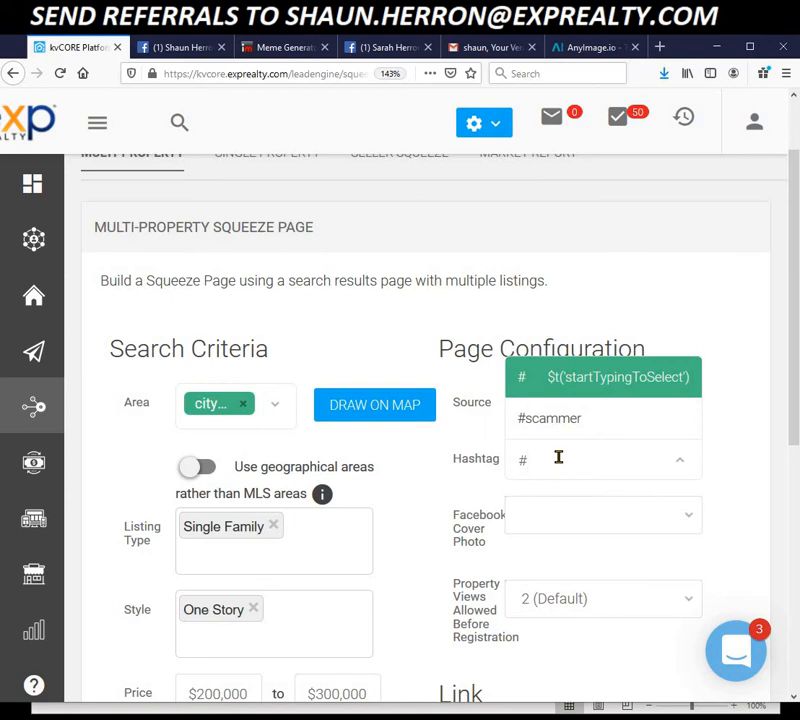
{"action": "type", "text": "po"}
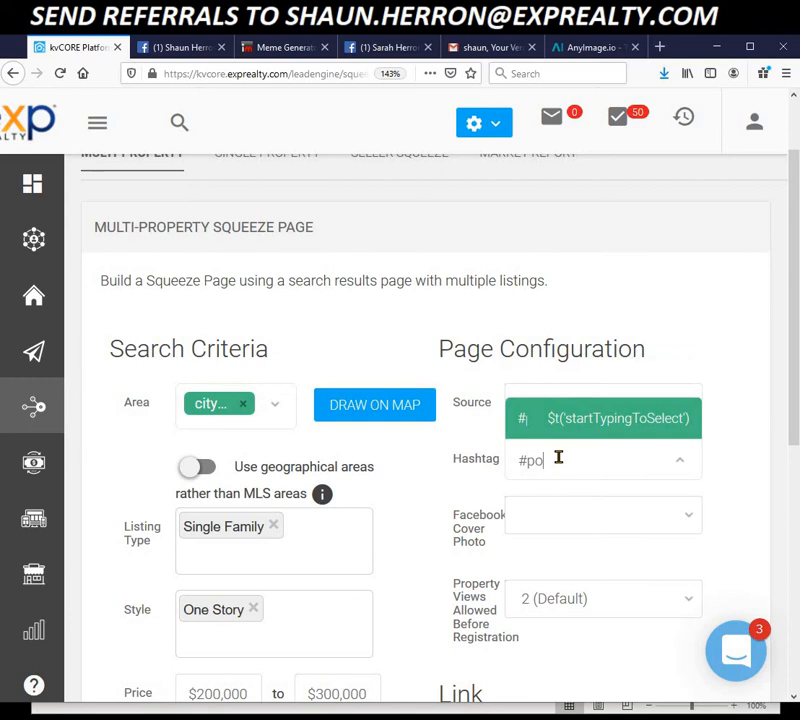
{"action": "type", "text": "olunder300K"}
{"action": "left_click", "coordinate": [558, 457]}
{"action": "type", "text": "s"}
{"action": "left_click", "coordinate": [536, 418]}
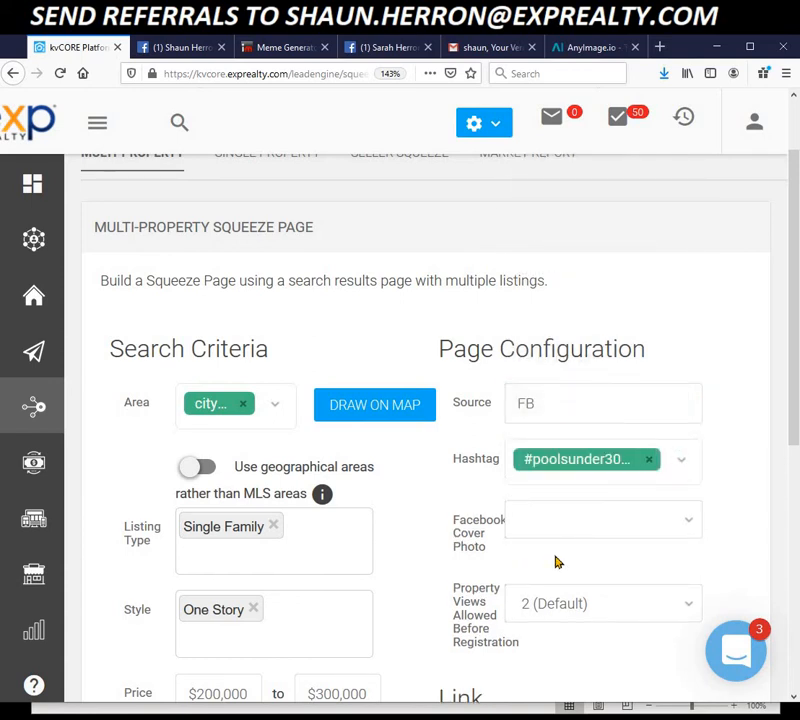
{"action": "scroll", "coordinate": [428, 545], "scroll_direction": "down", "scroll_amount": 2}
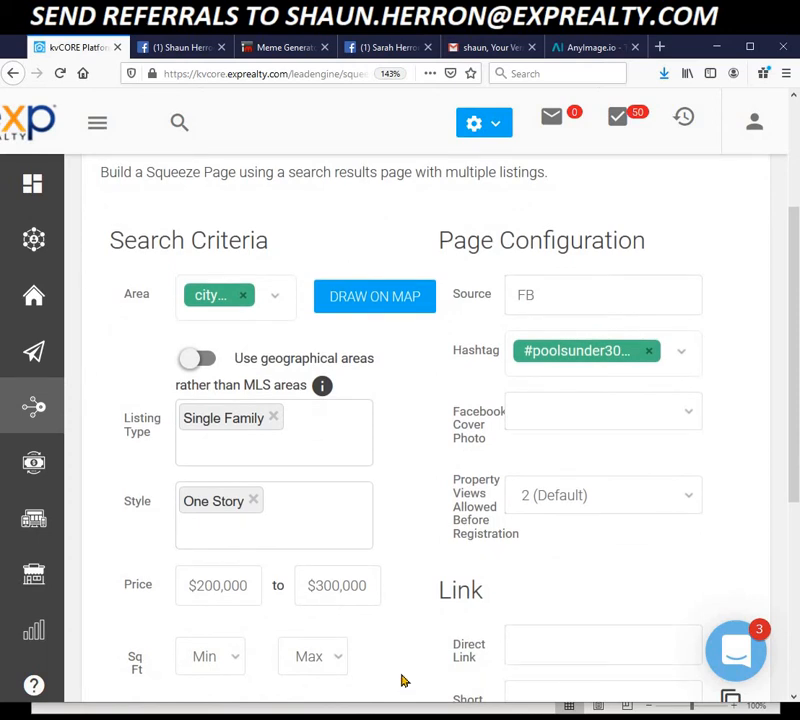
{"action": "scroll", "coordinate": [409, 613], "scroll_direction": "down", "scroll_amount": 2}
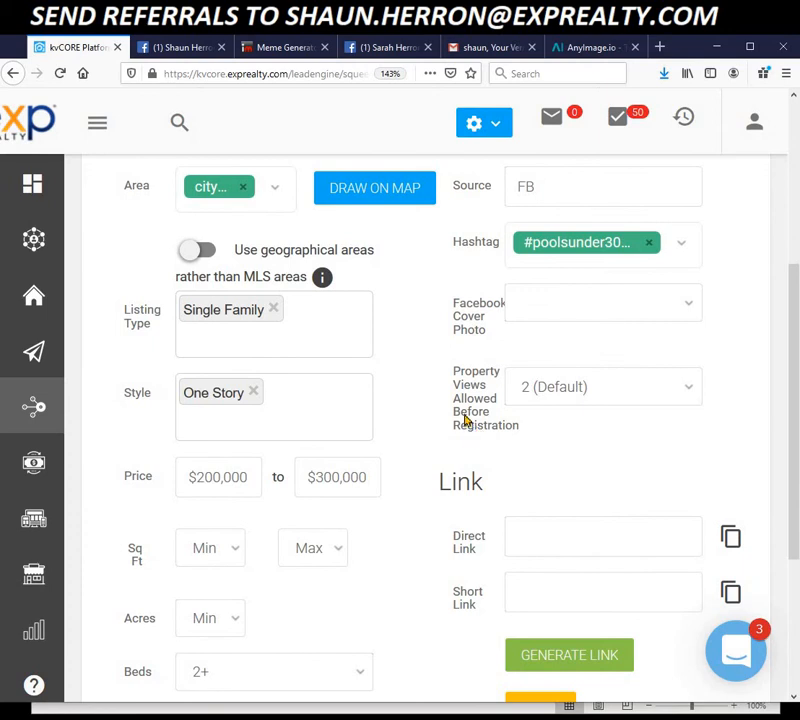
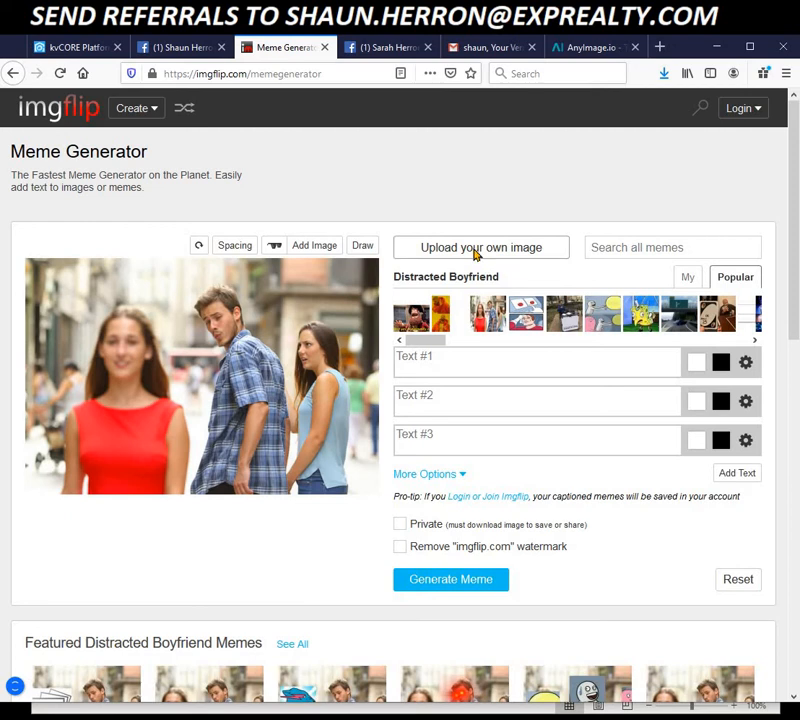
Step: Upload the bearded baby JPG from the Desktop to the imgflip Meme Generator as a custom image
{"action": "left_click", "coordinate": [476, 256]}
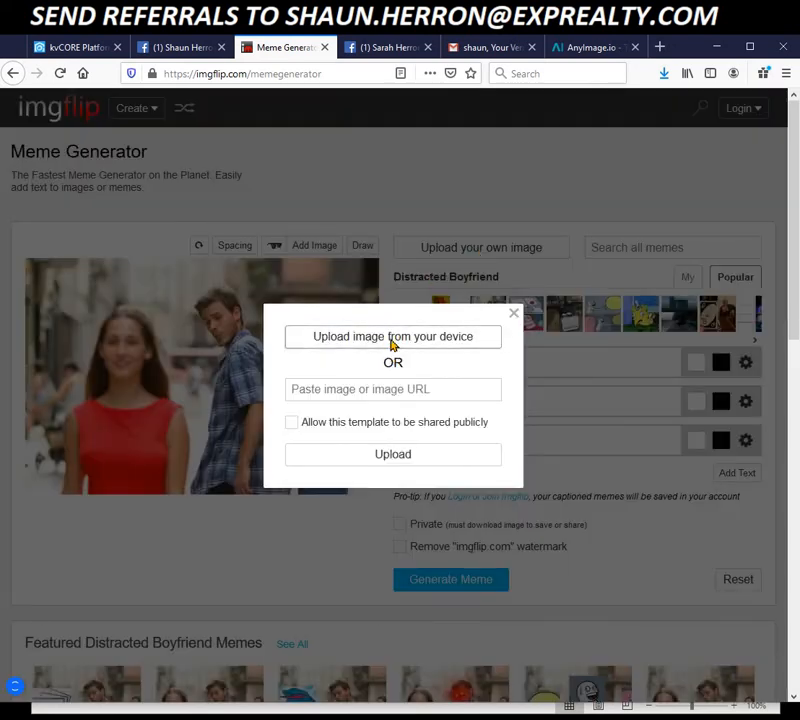
{"action": "left_click", "coordinate": [391, 341]}
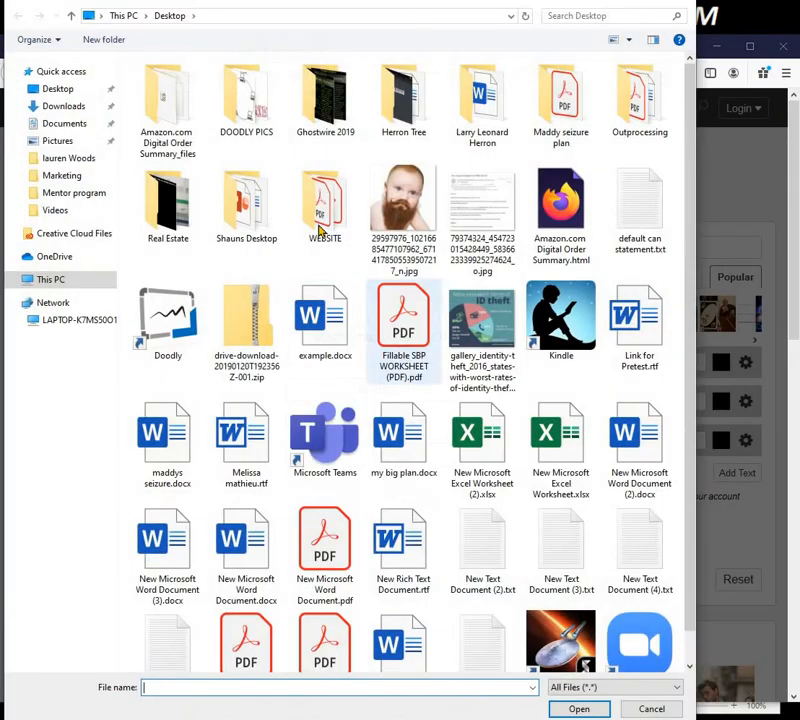
{"action": "left_click", "coordinate": [420, 205]}
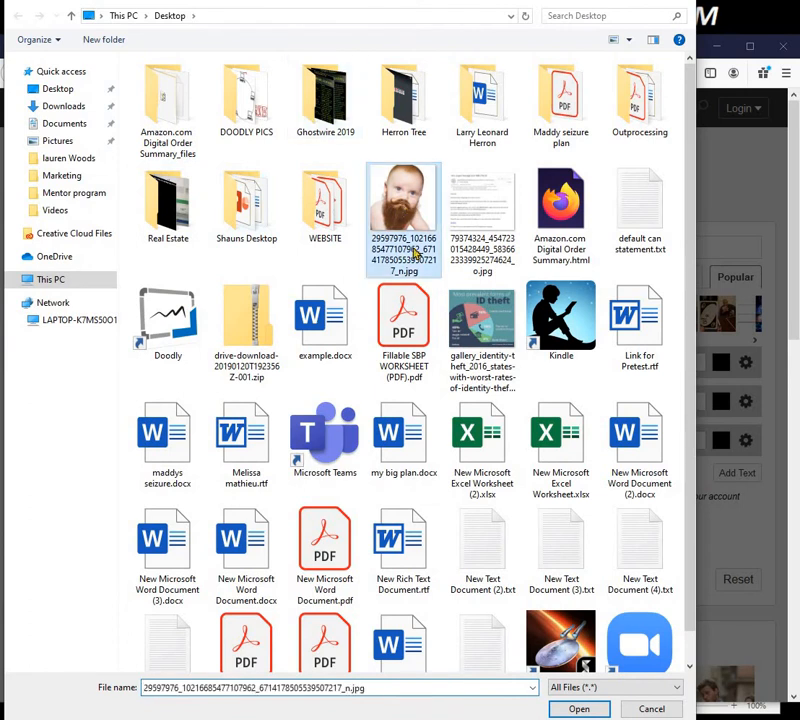
{"action": "left_click", "coordinate": [578, 709]}
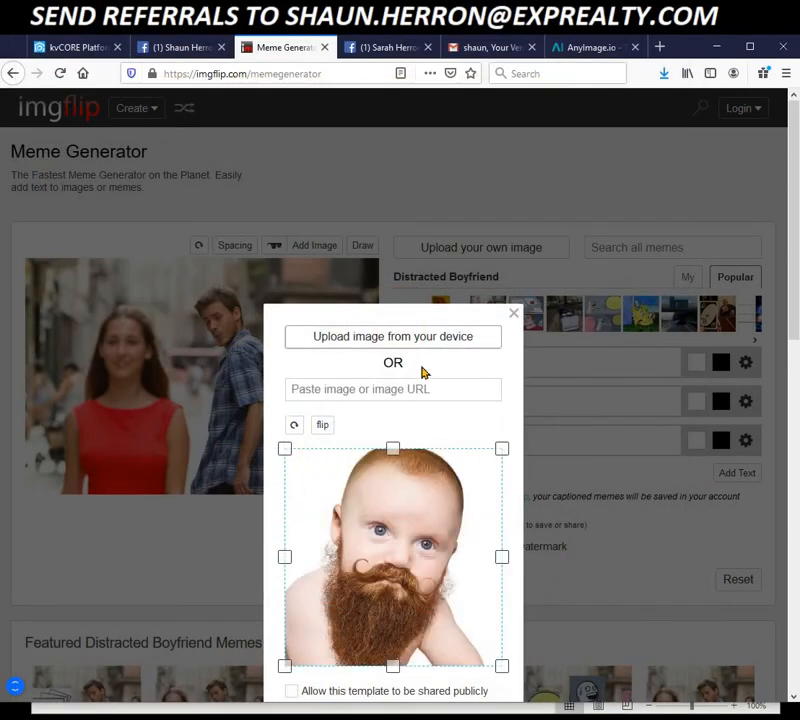
{"action": "scroll", "coordinate": [390, 590], "scroll_direction": "down", "scroll_amount": 3}
{"action": "left_click", "coordinate": [389, 582]}
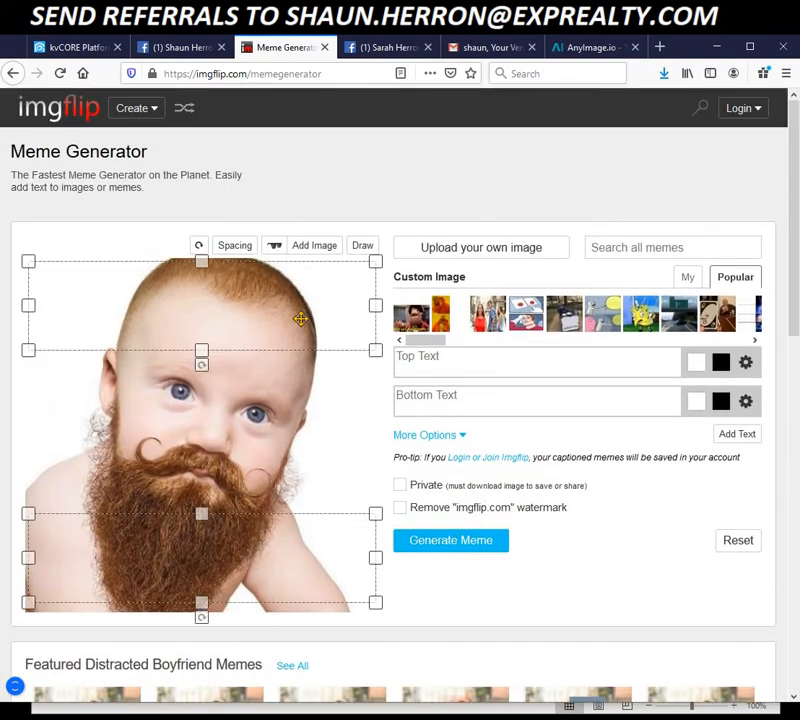
{"action": "left_click_drag", "start_coordinate": [301, 340], "coordinate": [301, 348]}
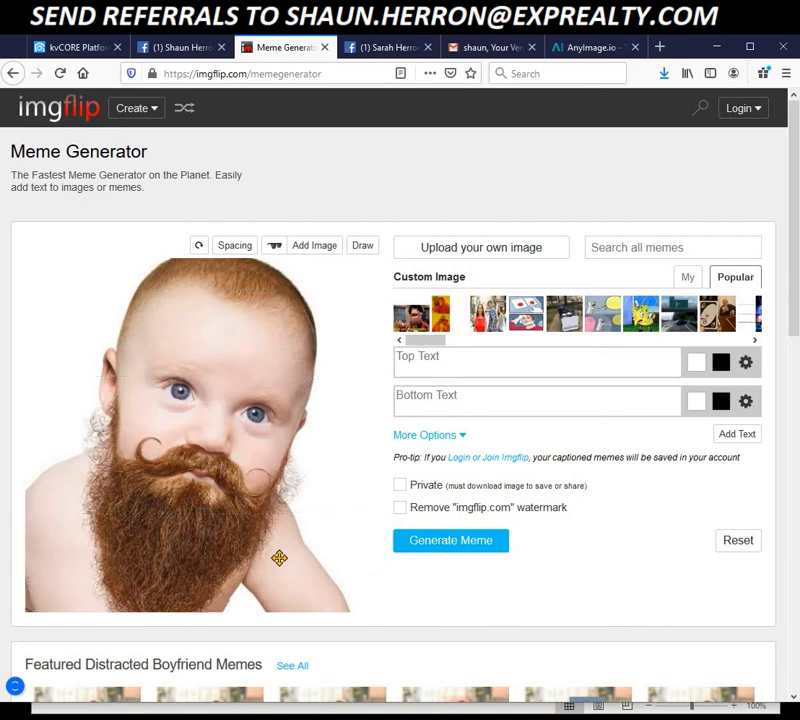
Step: Caption the meme "dont be a baby" as top text and "buy home from" plus the agent's first name as bottom text
{"action": "left_click", "coordinate": [446, 363]}
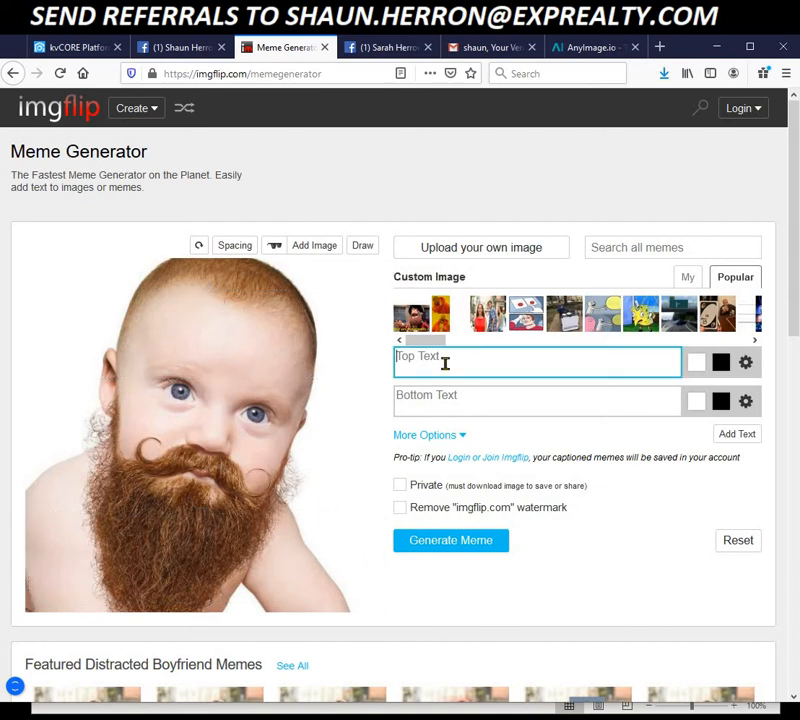
{"action": "type", "text": "dont be"}
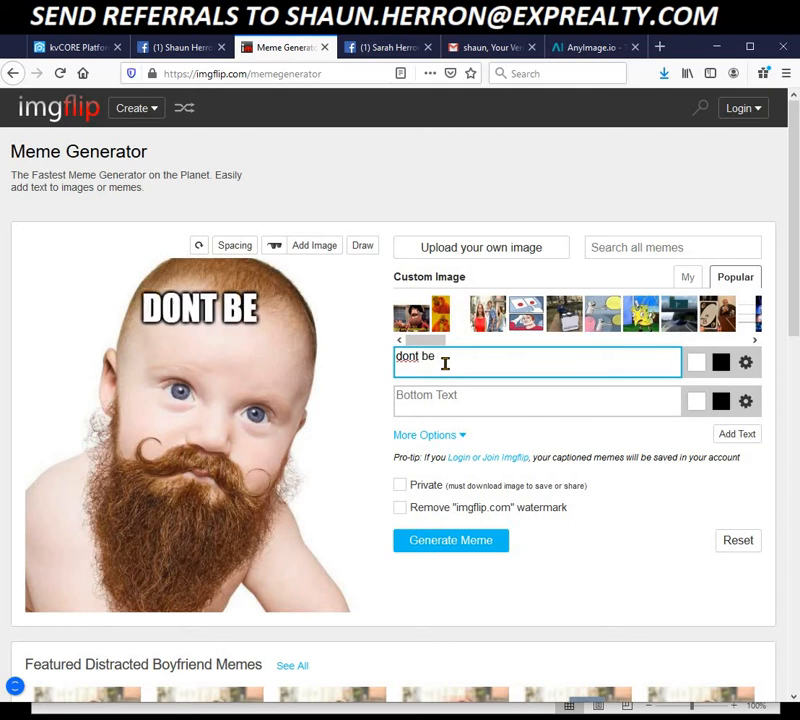
{"action": "type", "text": " a baby"}
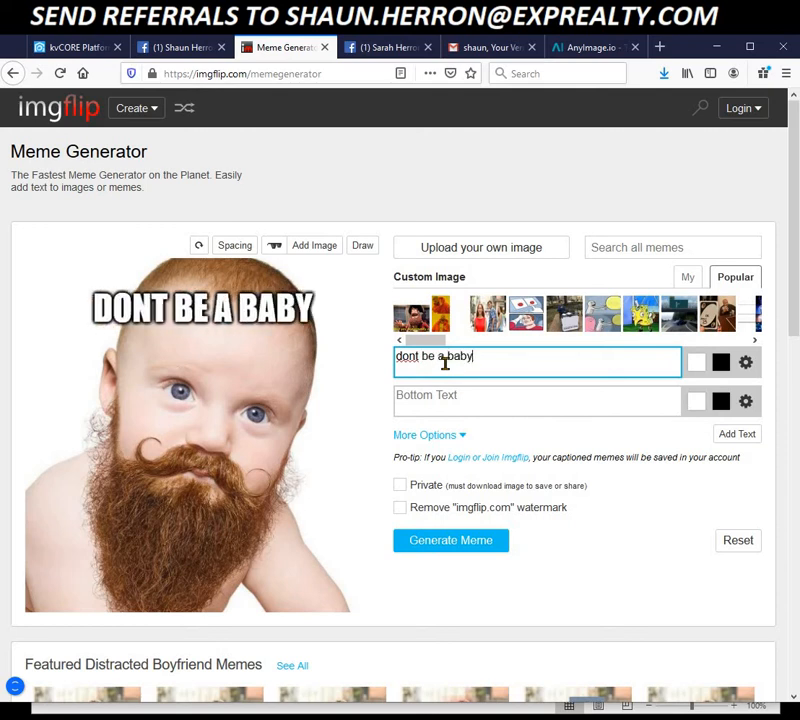
{"action": "left_click", "coordinate": [425, 403]}
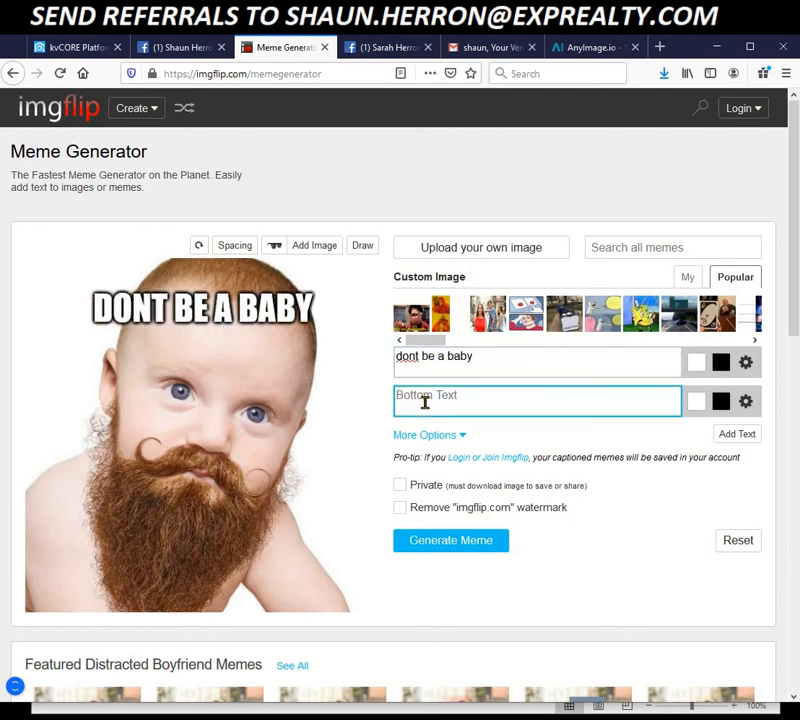
{"action": "type", "text": "buy home "}
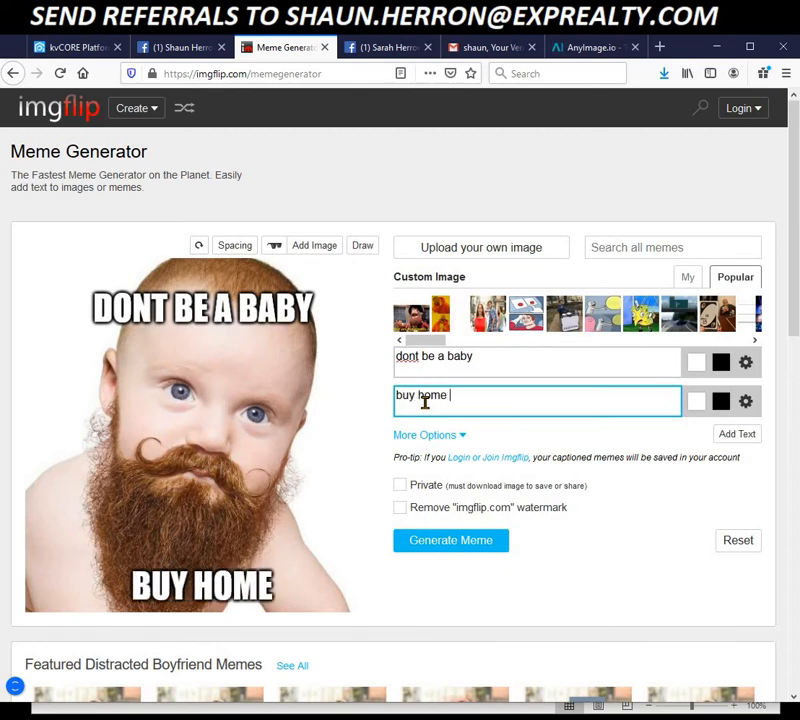
{"action": "type", "text": "from shaun"}
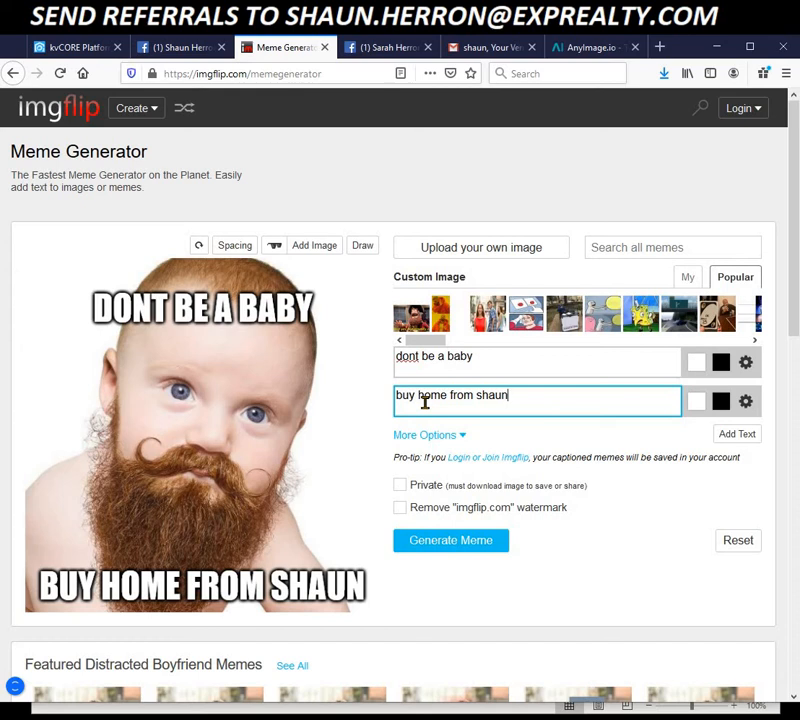
Step: Generate the meme and save the resulting picture to the Desktop as a JPEG image
{"action": "left_click", "coordinate": [470, 545]}
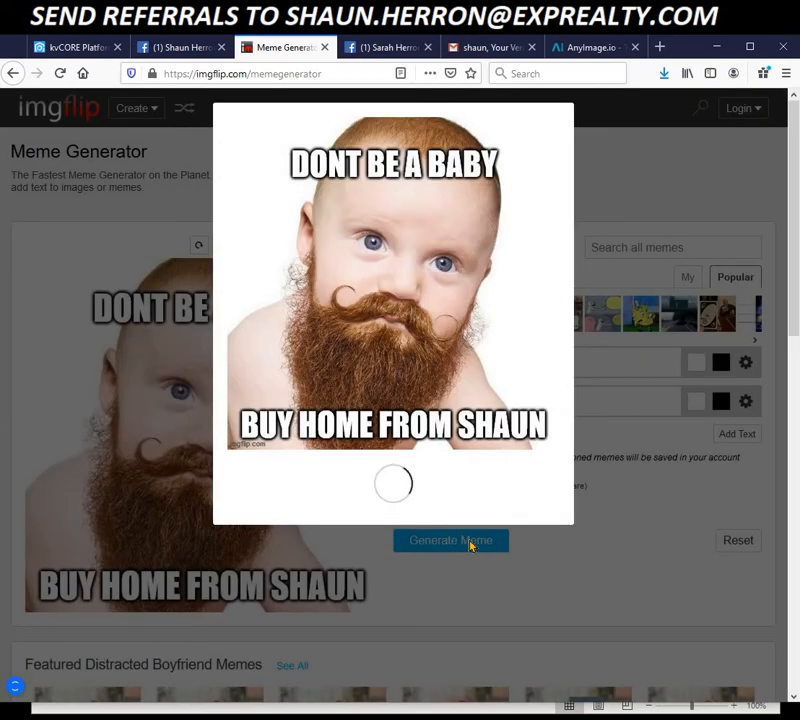
{"action": "right_click", "coordinate": [391, 283]}
{"action": "left_click", "coordinate": [443, 339]}
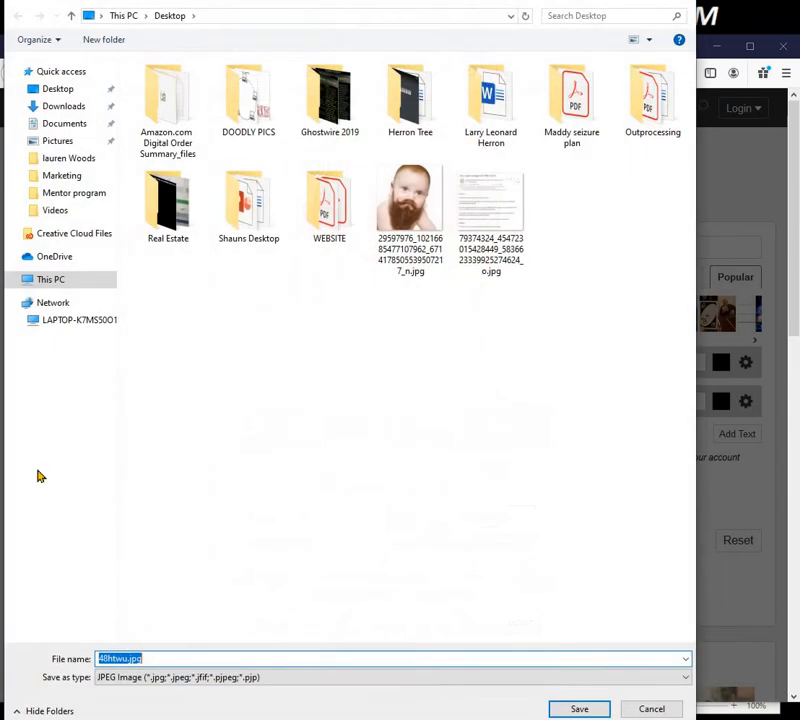
{"action": "left_click", "coordinate": [577, 709]}
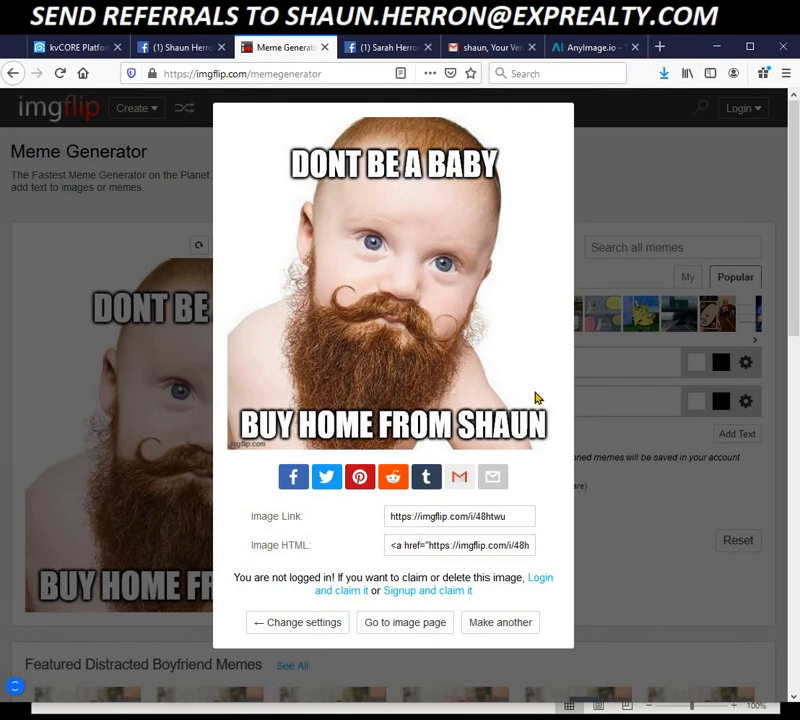
{"action": "scroll", "coordinate": [545, 409], "scroll_direction": "down", "scroll_amount": 3}
{"action": "scroll", "coordinate": [532, 390], "scroll_direction": "up", "scroll_amount": 3}
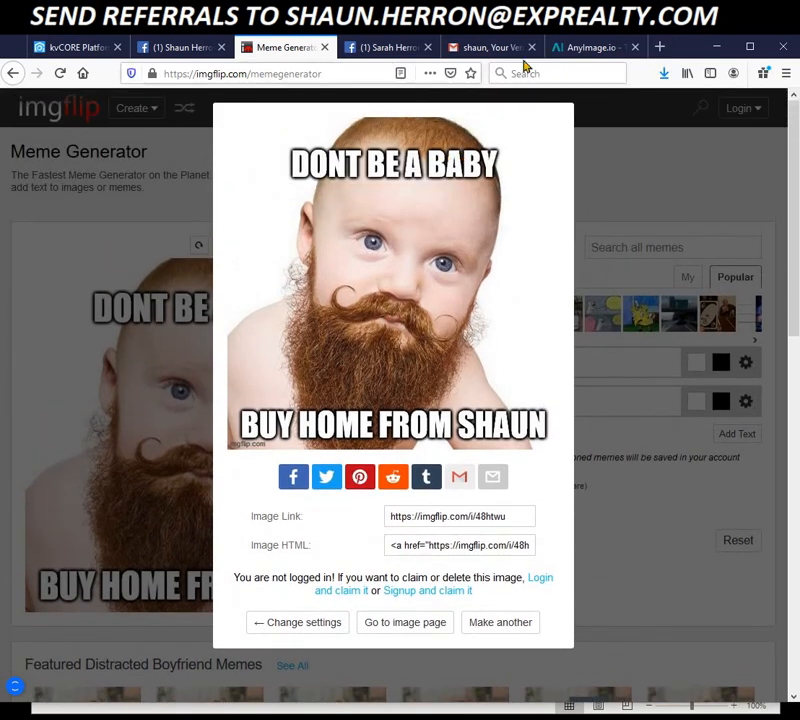
Step: Switch to AnyImage and add the saved meme image to start a new link card
{"action": "left_click", "coordinate": [582, 48]}
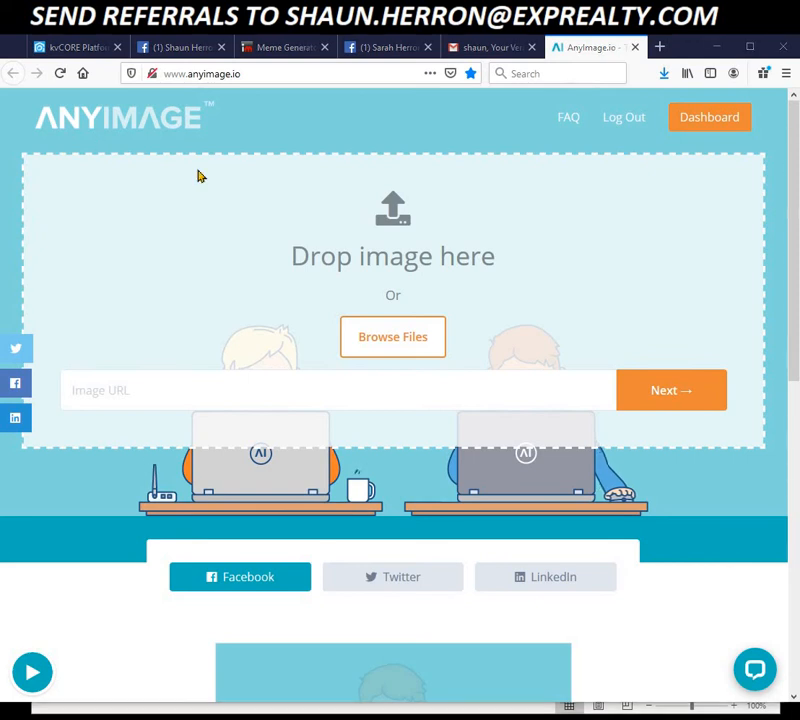
{"action": "left_click_drag", "start_coordinate": [198, 175], "coordinate": [393, 240]}
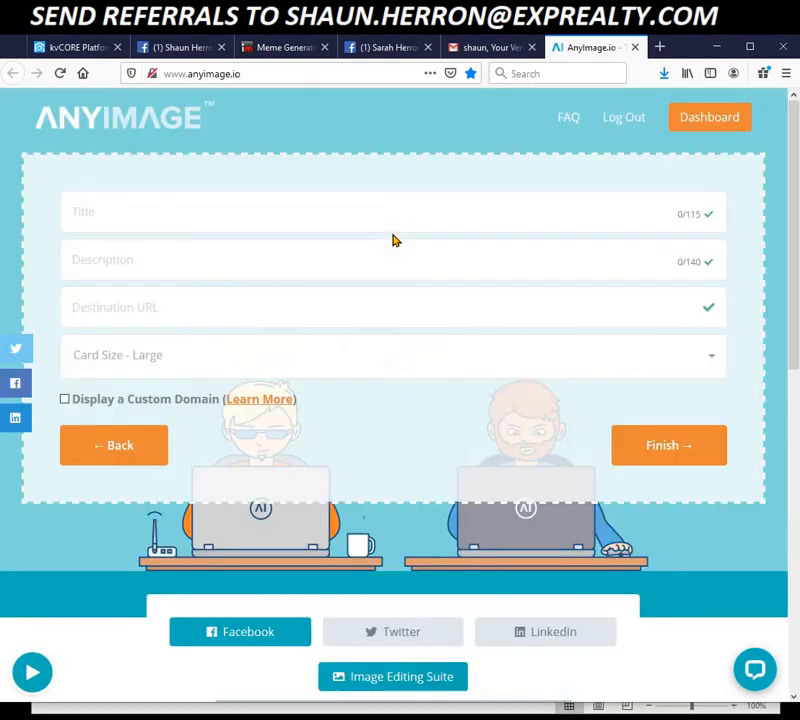
Step: Check the existing pool dog meme post on Facebook for how its link card's title line is worded, and return to AnyImage
{"action": "left_click", "coordinate": [178, 47]}
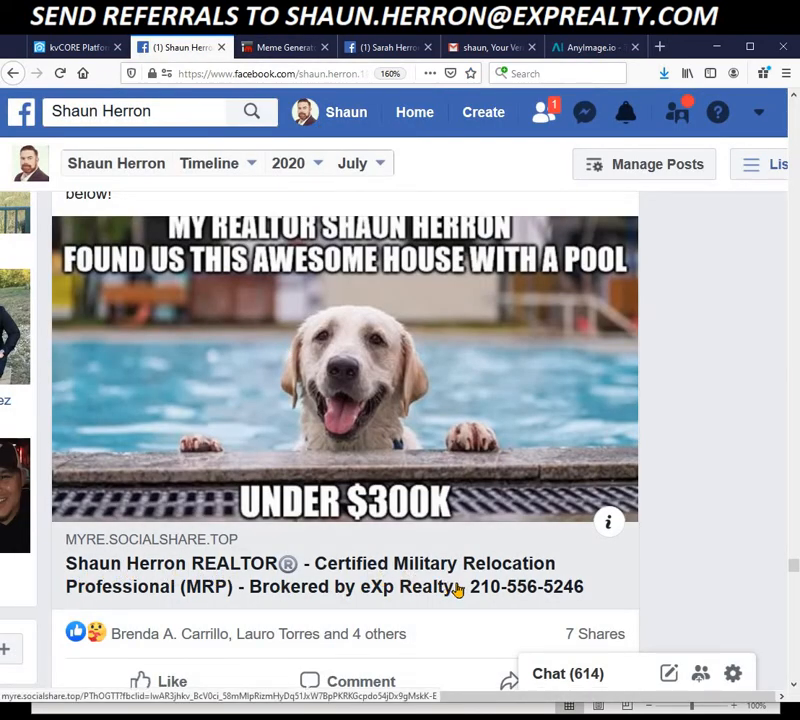
{"action": "left_click", "coordinate": [578, 47]}
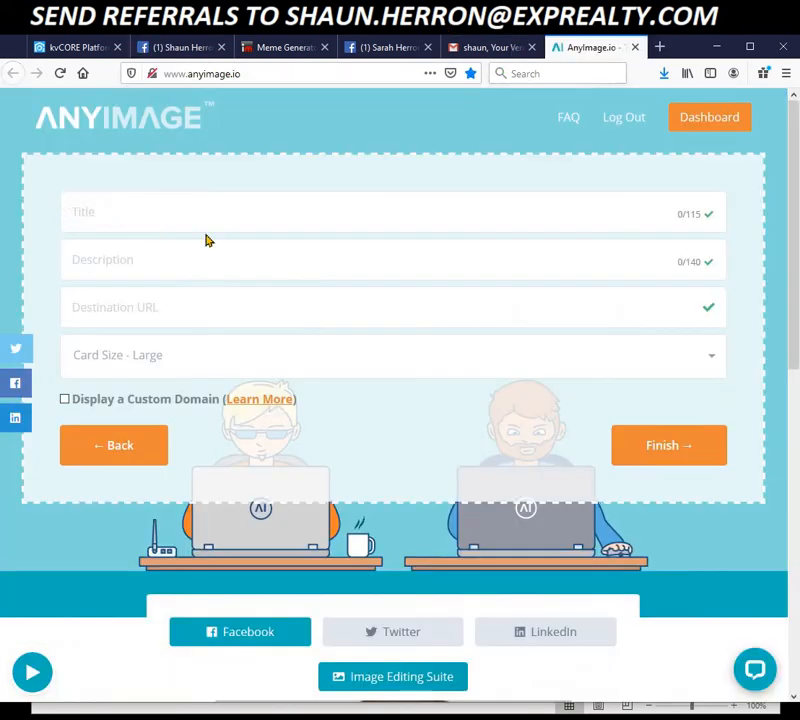
{"action": "left_click", "coordinate": [180, 47]}
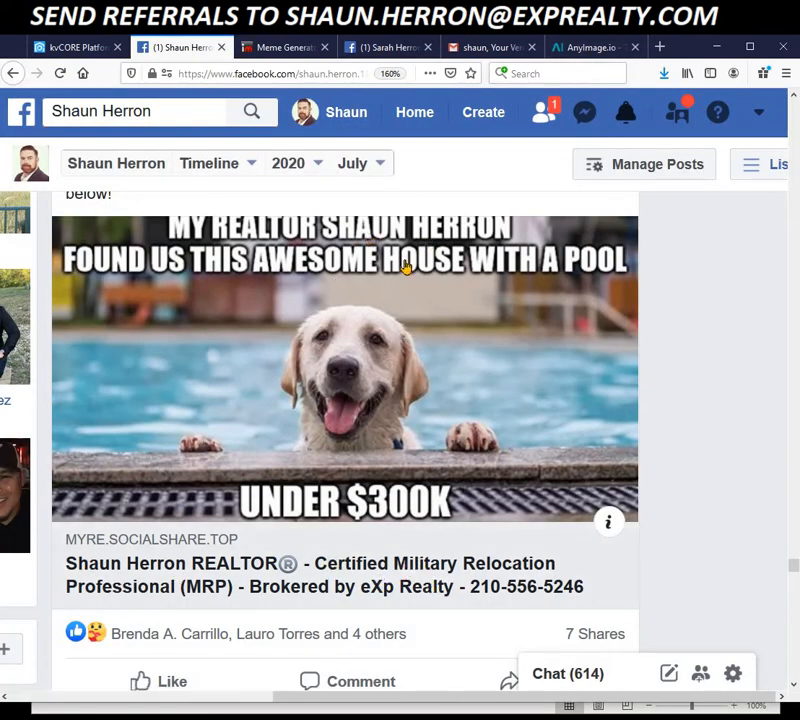
{"action": "left_click", "coordinate": [590, 47]}
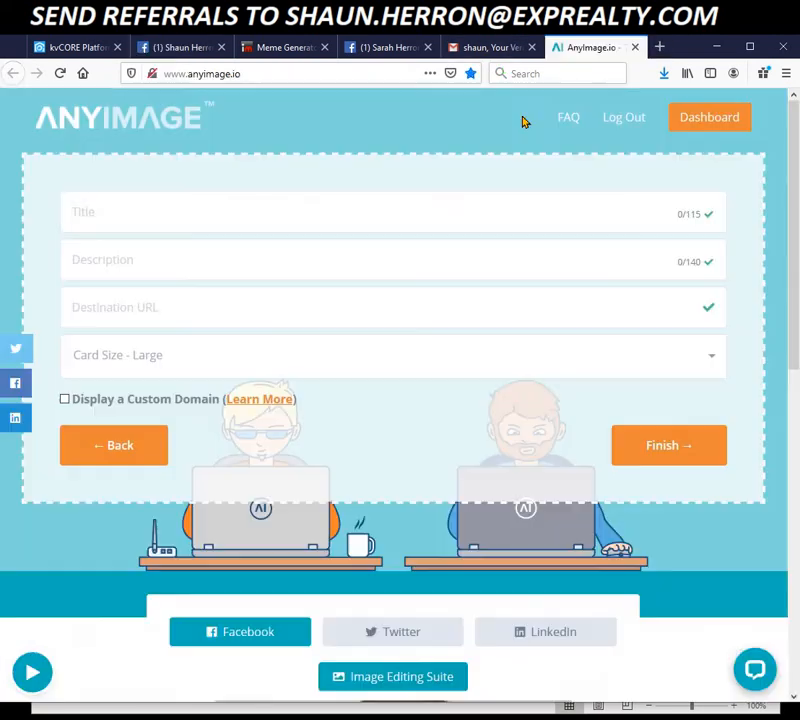
Step: Enter the card title as the agent's full name followed by "realtor brokered by exprealty"
{"action": "left_click", "coordinate": [101, 211]}
{"action": "type", "text": "shaun herron"}
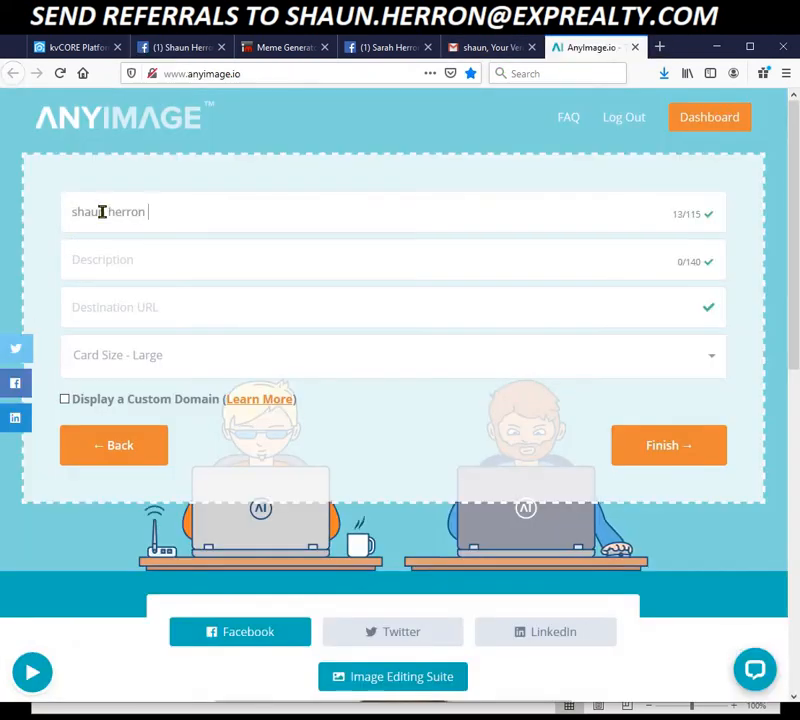
{"action": "type", "text": " real"}
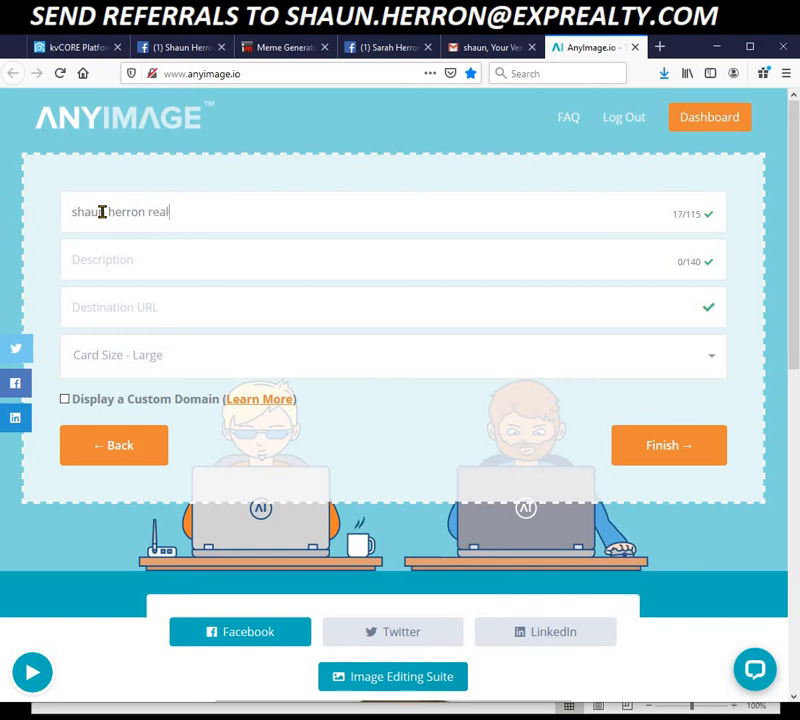
{"action": "type", "text": "tor brok"}
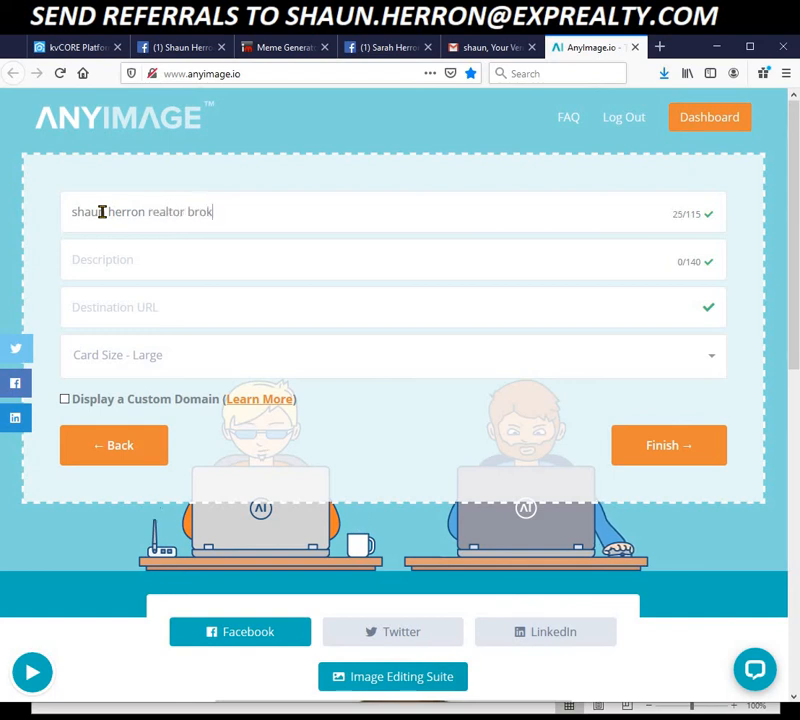
{"action": "type", "text": "ered b"}
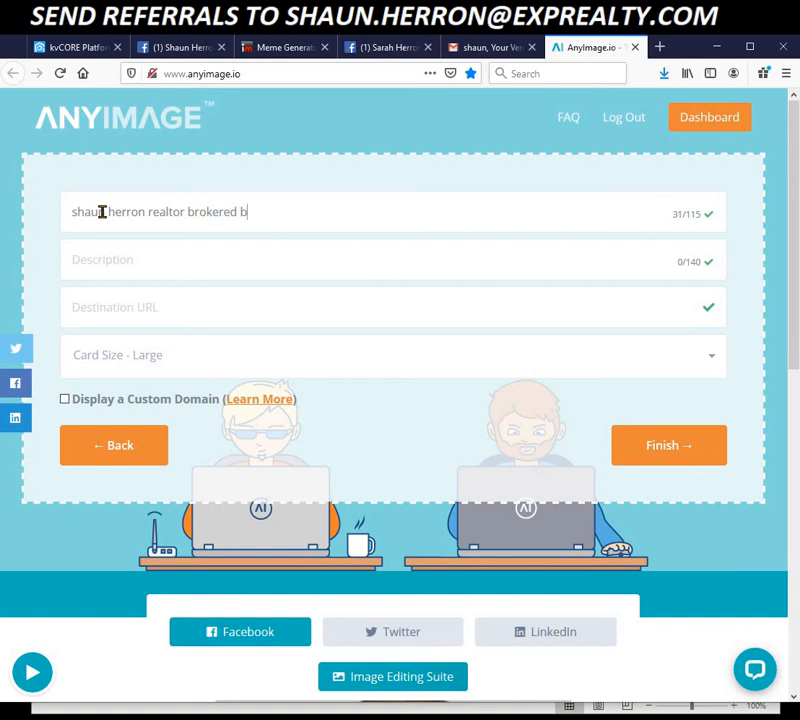
{"action": "type", "text": "y exprealy"}
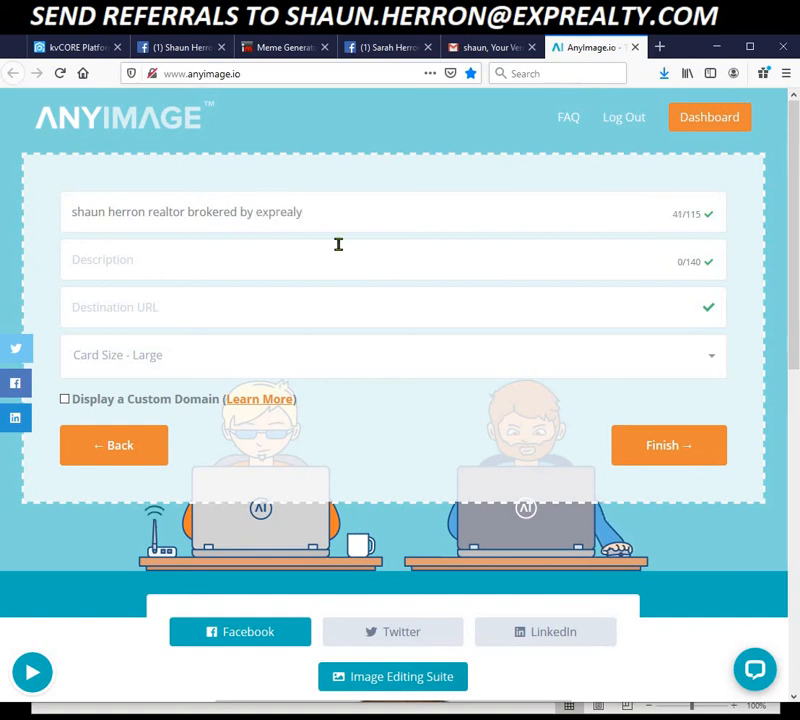
{"action": "key", "text": "BackSpace"}
{"action": "type", "text": "t"}
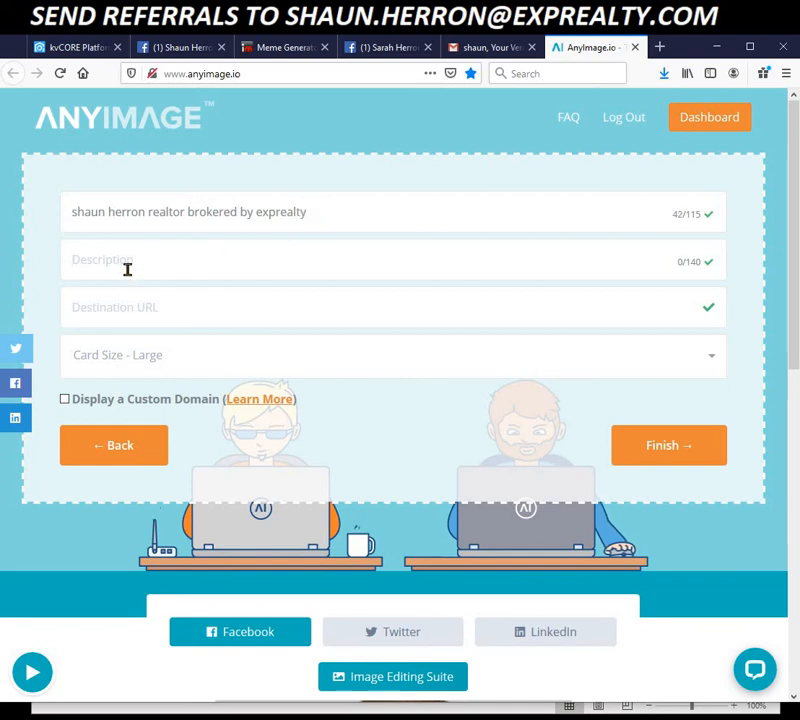
Step: Fill in the card description with "hey here a list of homes with pools under 300k"
{"action": "type", "text": "h"}
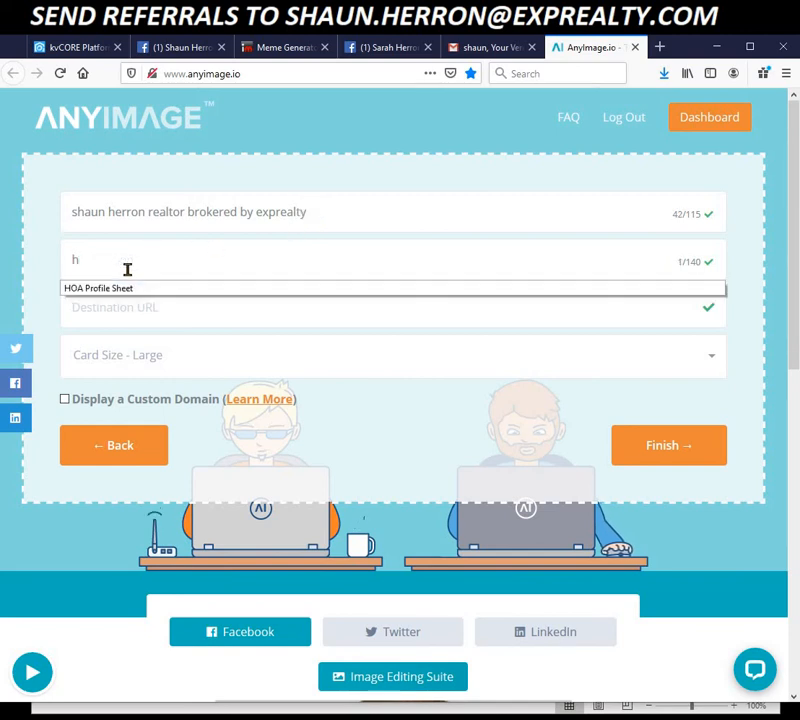
{"action": "type", "text": "ey here "}
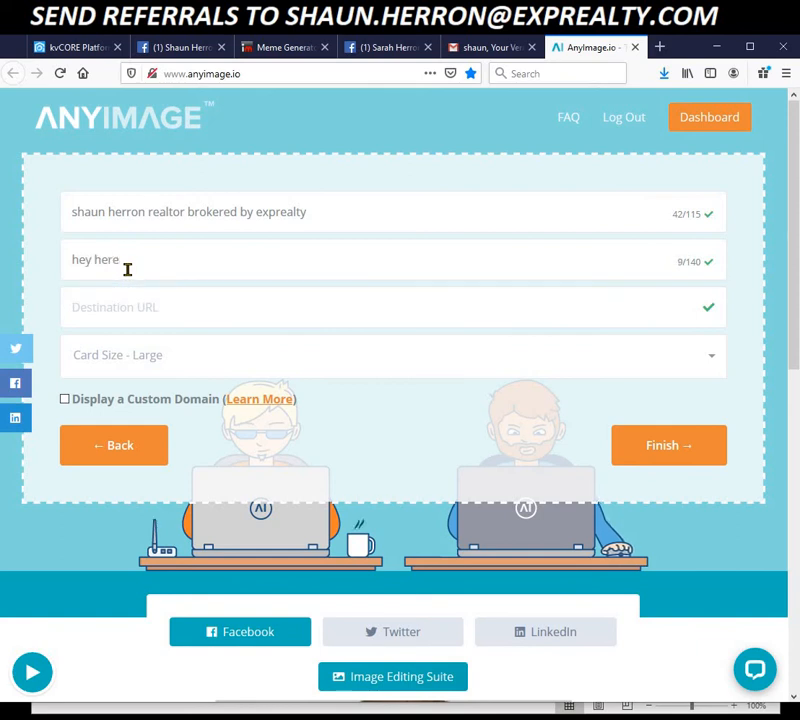
{"action": "type", "text": "a list of homes with pools"}
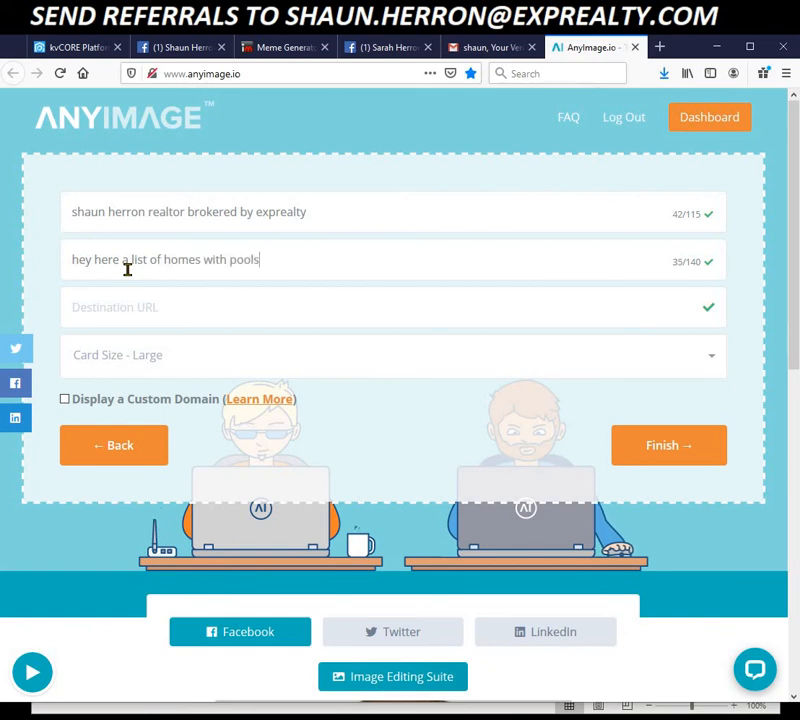
{"action": "type", "text": " under 300k"}
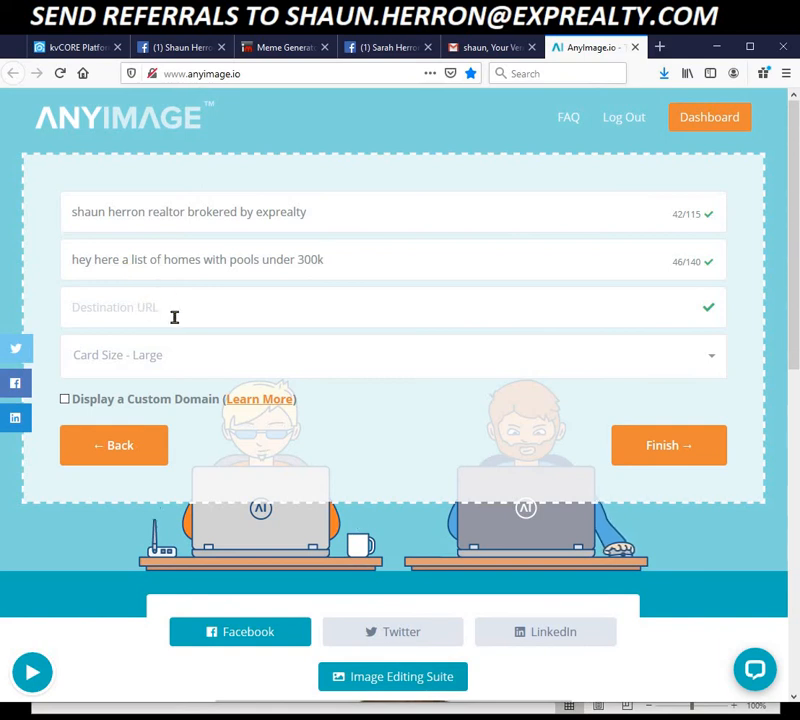
{"action": "left_click", "coordinate": [71, 47]}
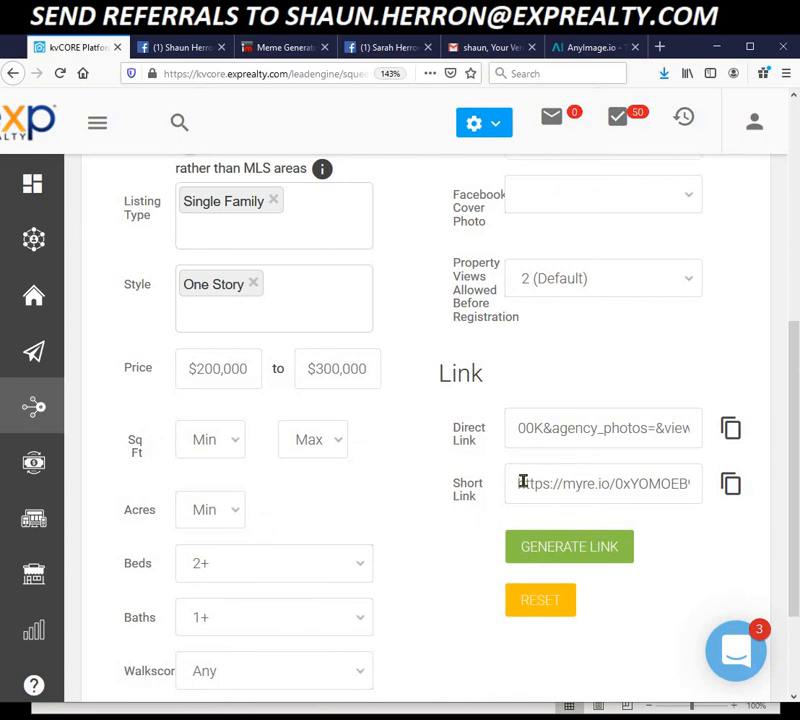
{"action": "left_click", "coordinate": [593, 53]}
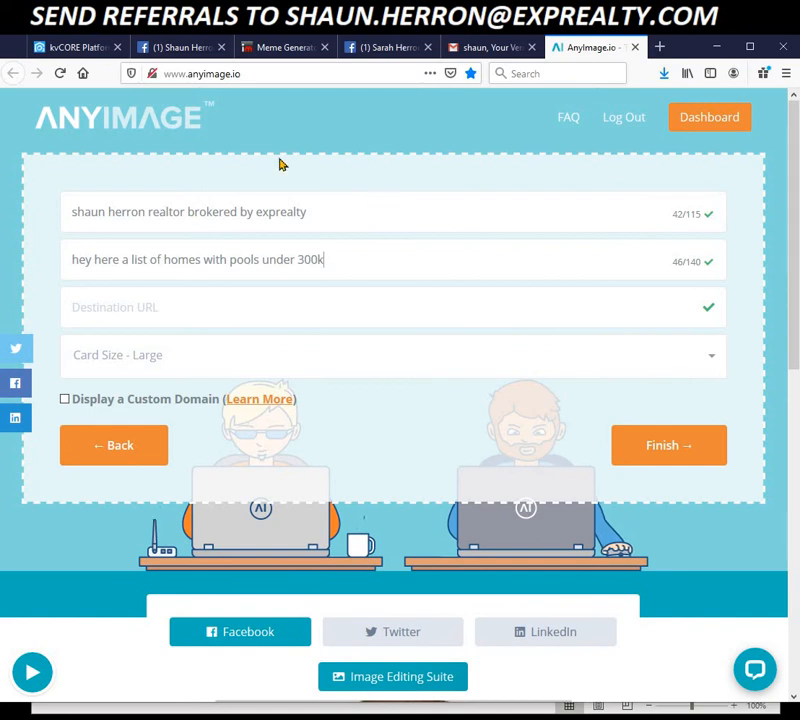
{"action": "left_click", "coordinate": [60, 46]}
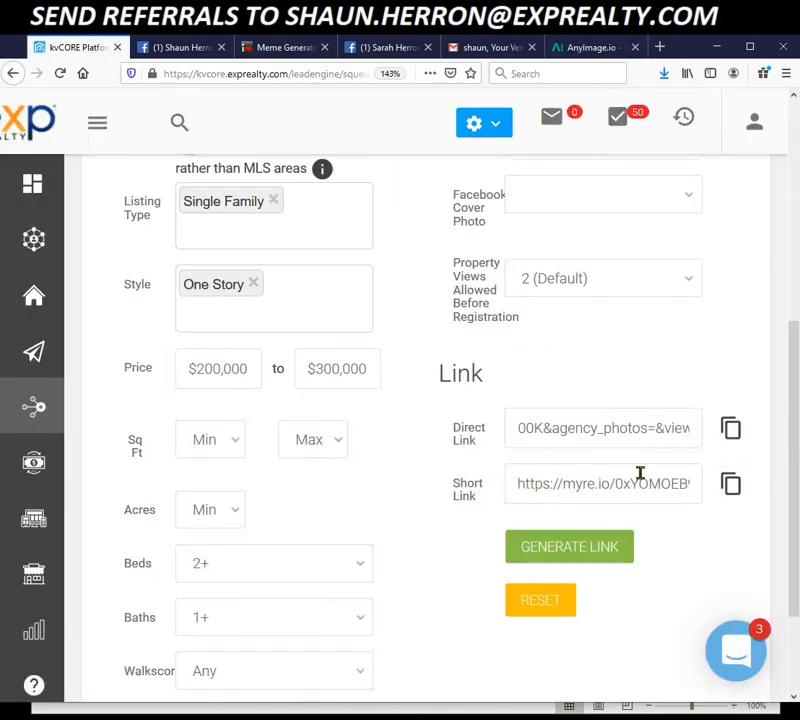
{"action": "left_click", "coordinate": [572, 48]}
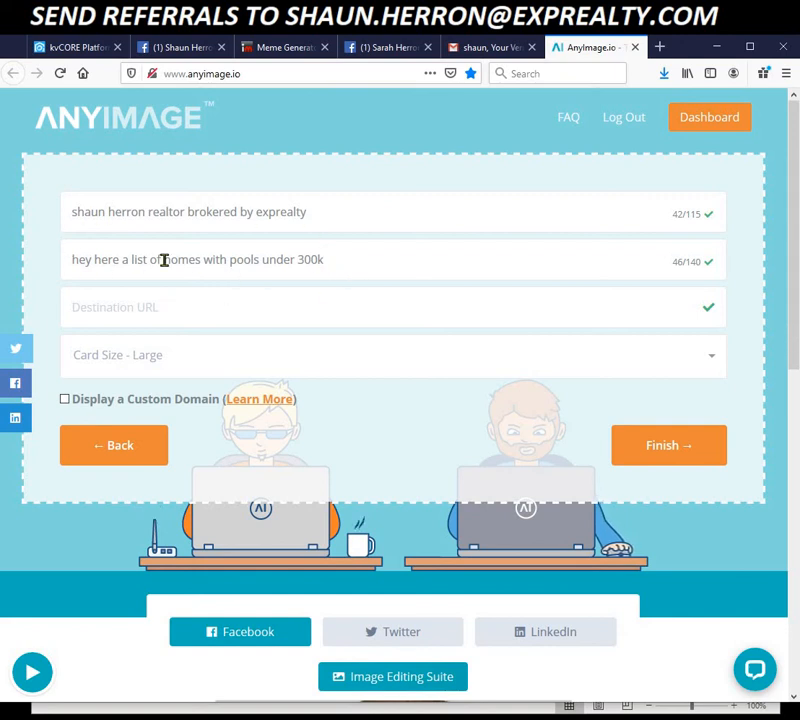
{"action": "left_click", "coordinate": [143, 313]}
{"action": "type", "text": "https://myre.io/0xYOMOEB9eCUj"}
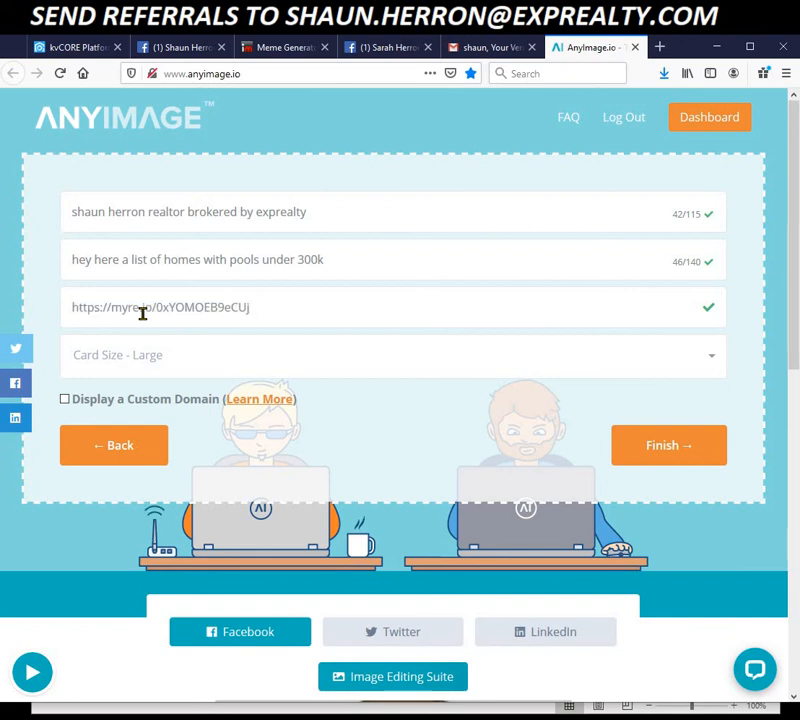
Step: Finish the large link card and copy its generated share link
{"action": "left_click", "coordinate": [658, 449]}
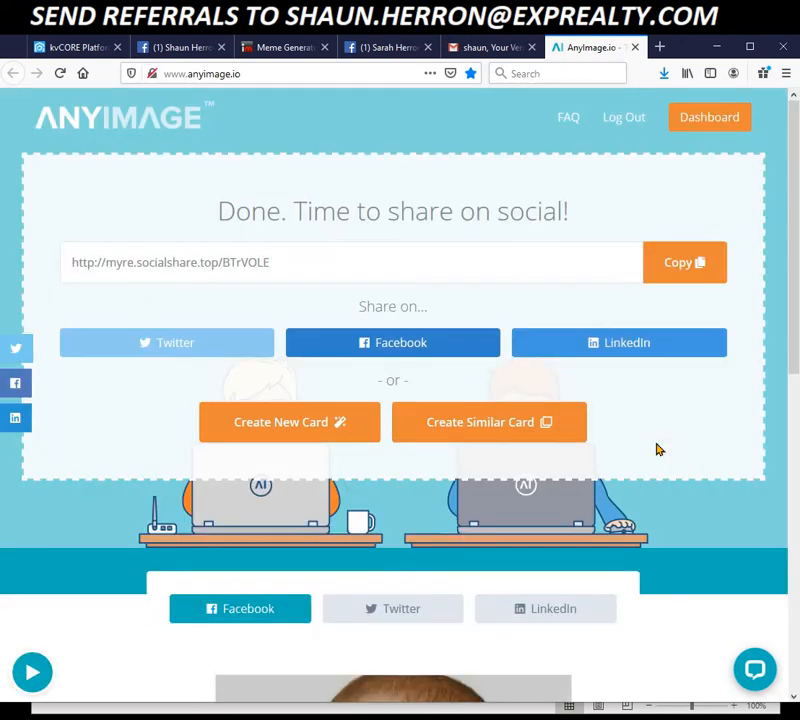
{"action": "left_click", "coordinate": [111, 250]}
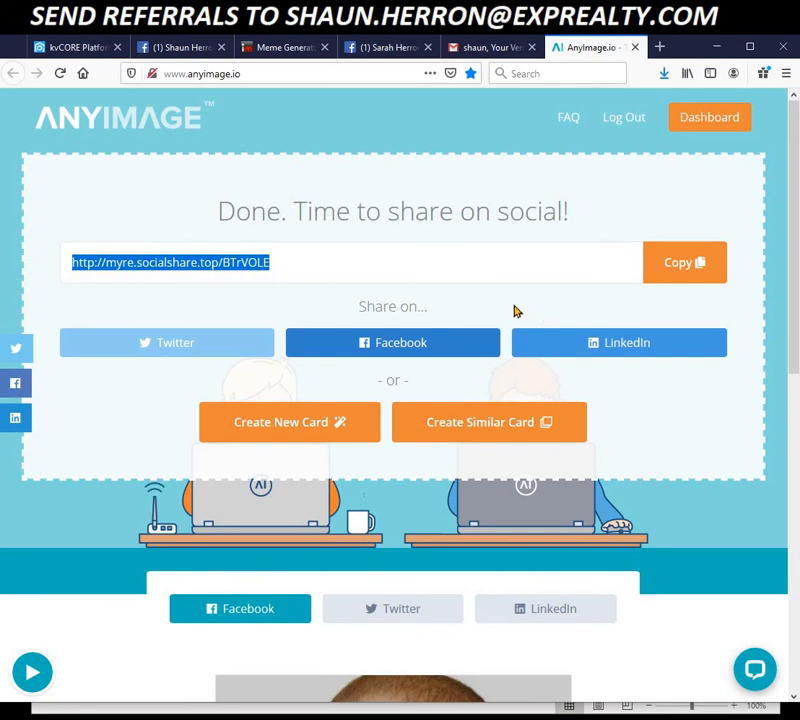
{"action": "left_click", "coordinate": [690, 270]}
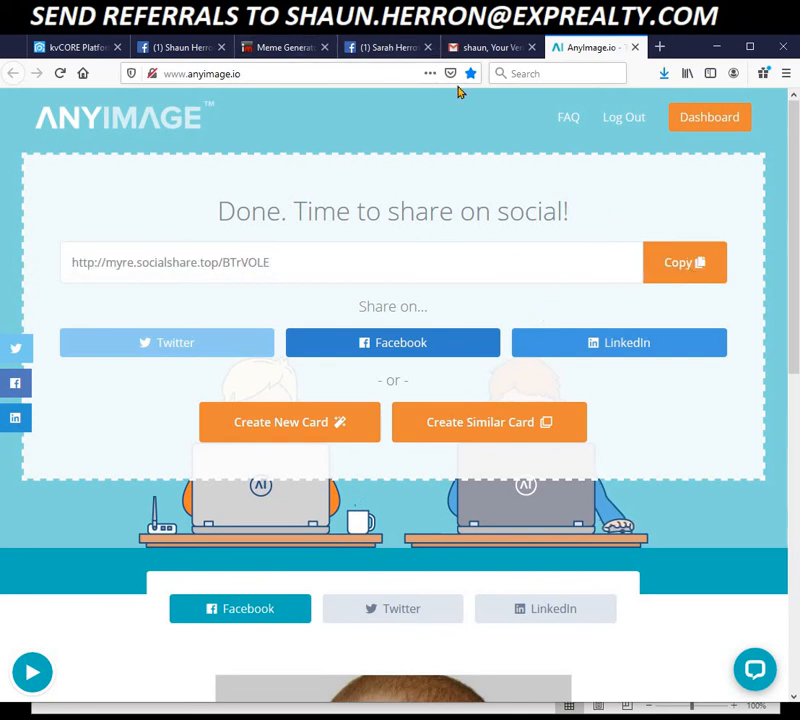
{"action": "left_click", "coordinate": [200, 47]}
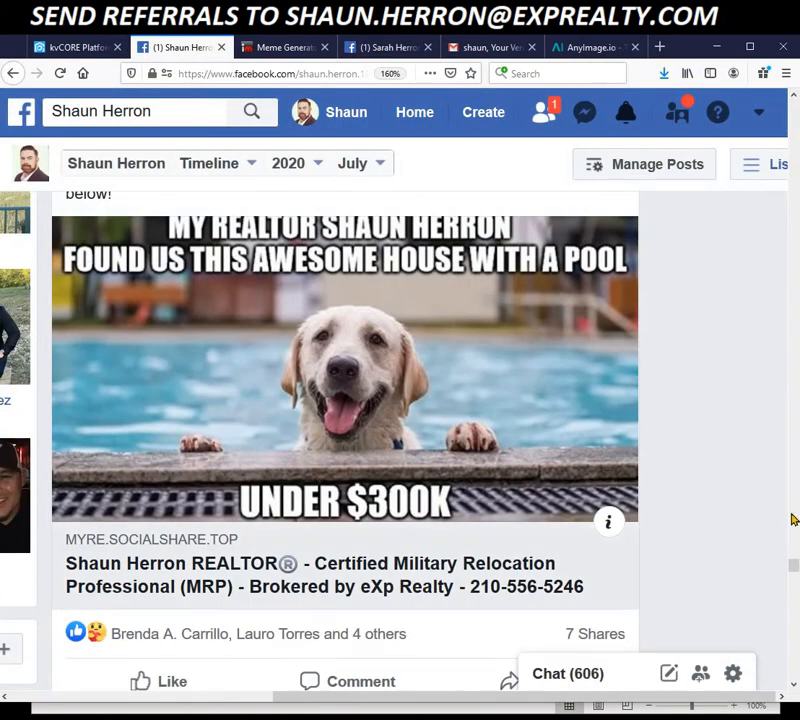
{"action": "left_click_drag", "start_coordinate": [793, 567], "coordinate": [792, 96]}
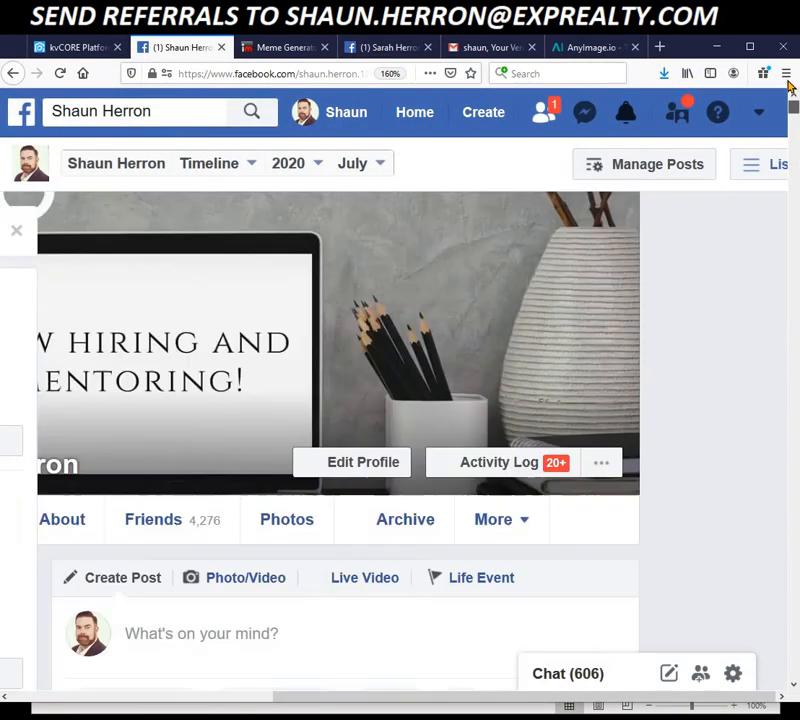
{"action": "scroll", "coordinate": [385, 358], "scroll_direction": "down", "scroll_amount": 1}
{"action": "scroll", "coordinate": [385, 358], "scroll_direction": "down", "scroll_amount": 3}
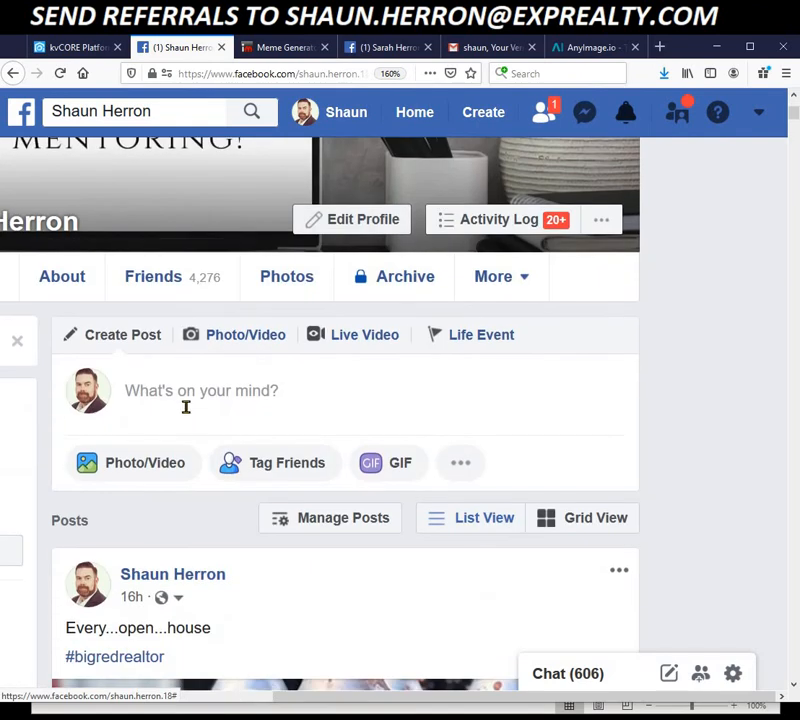
{"action": "left_click", "coordinate": [175, 396]}
{"action": "right_click", "coordinate": [177, 400]}
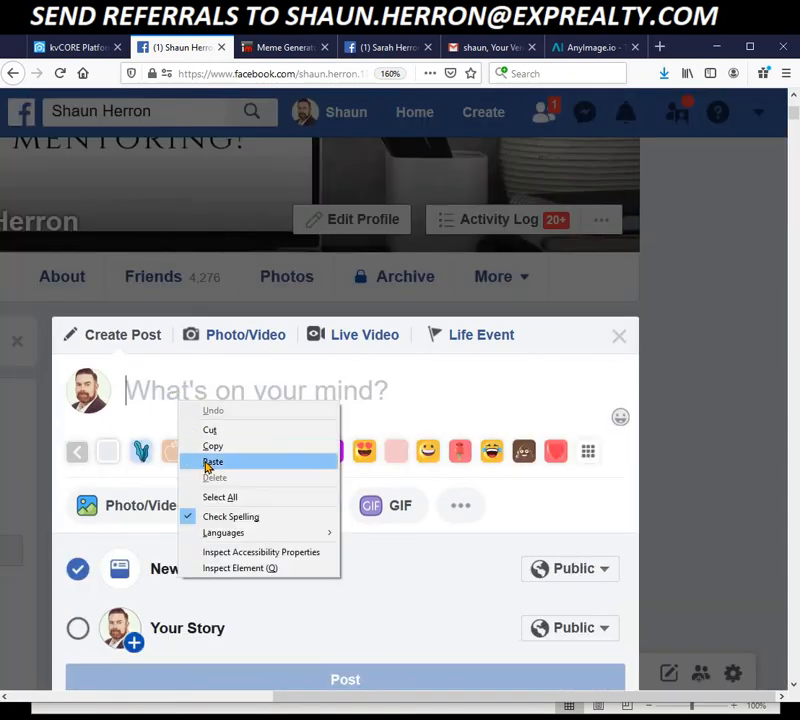
{"action": "left_click", "coordinate": [188, 461]}
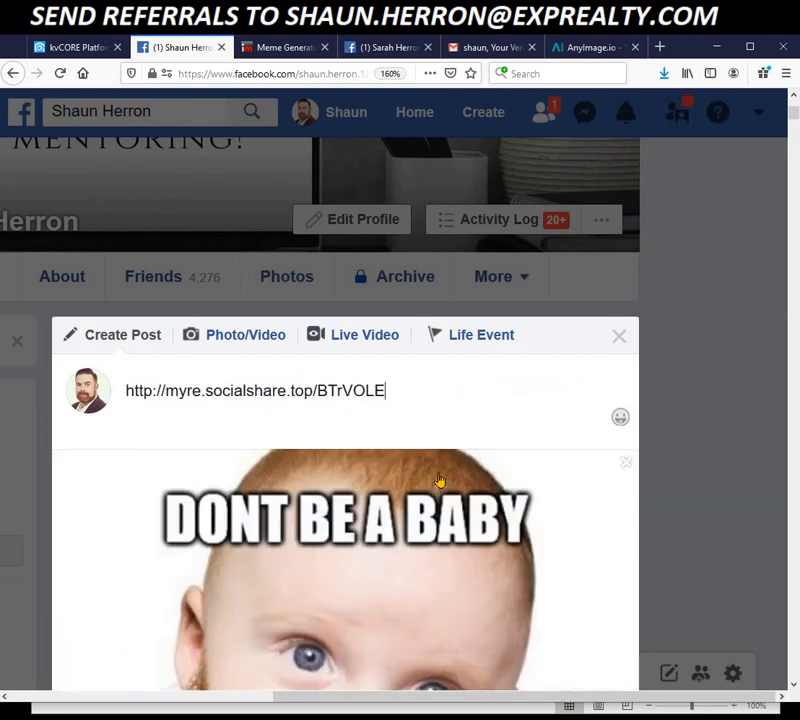
Step: Review the baby meme card preview and publish the post publicly to the News Feed
{"action": "scroll", "coordinate": [440, 481], "scroll_direction": "down", "scroll_amount": 5}
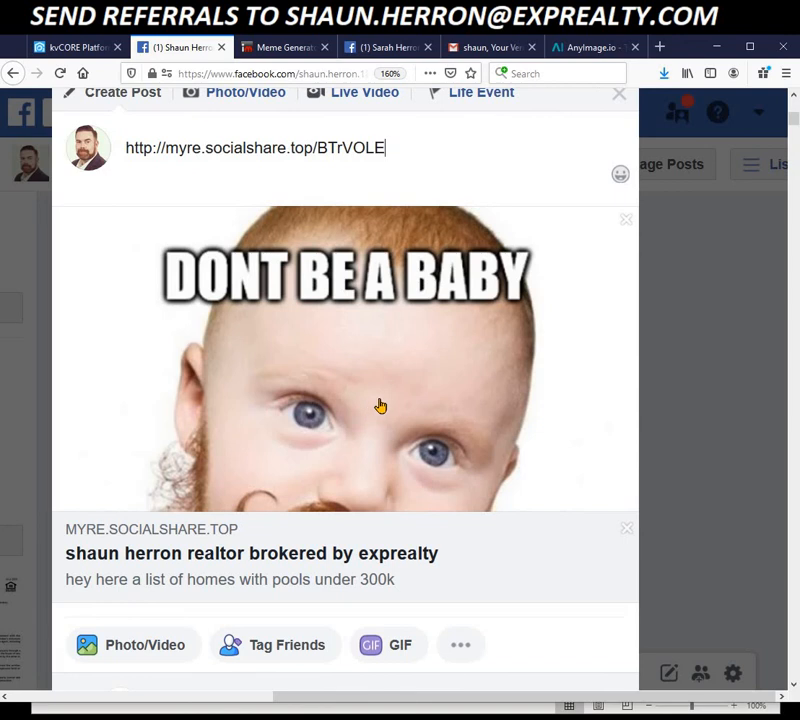
{"action": "scroll", "coordinate": [377, 409], "scroll_direction": "down", "scroll_amount": 3}
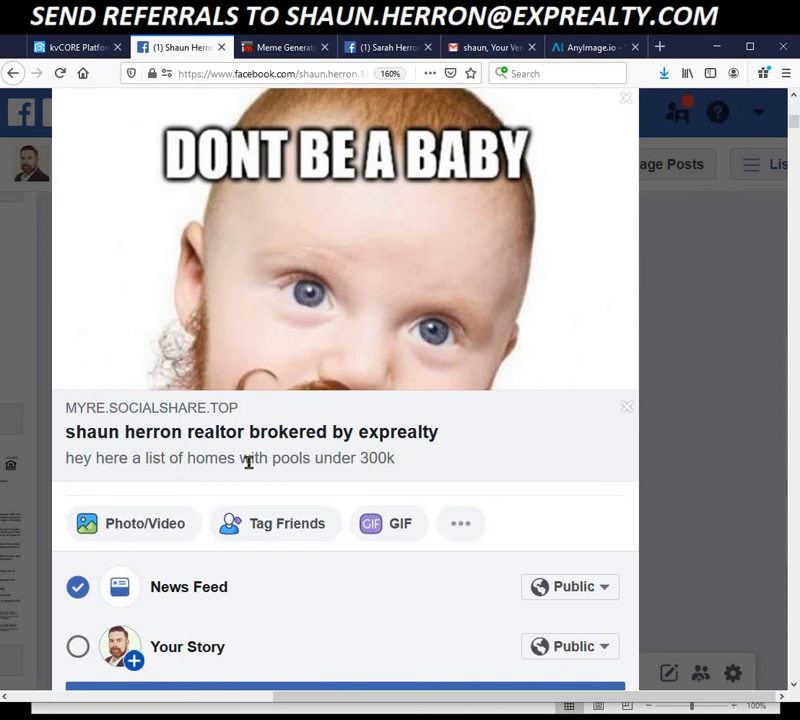
{"action": "scroll", "coordinate": [248, 461], "scroll_direction": "up", "scroll_amount": 5}
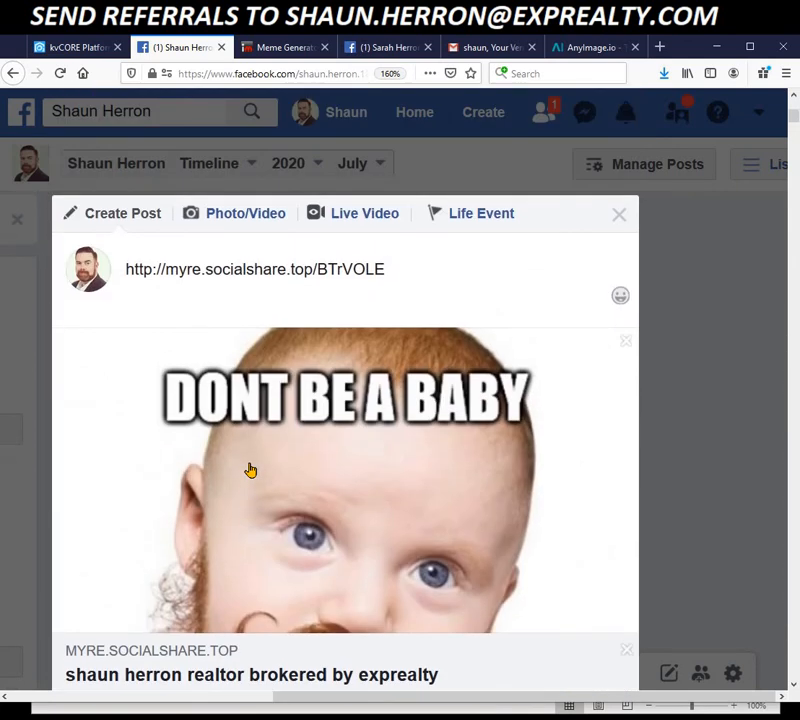
{"action": "scroll", "coordinate": [250, 470], "scroll_direction": "down", "scroll_amount": 3}
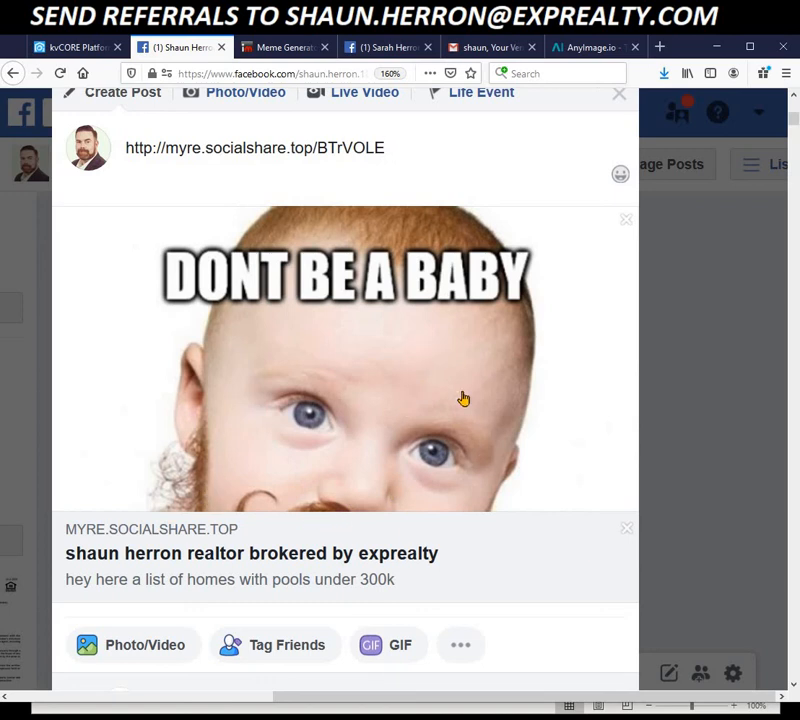
{"action": "scroll", "coordinate": [463, 399], "scroll_direction": "up", "scroll_amount": 2}
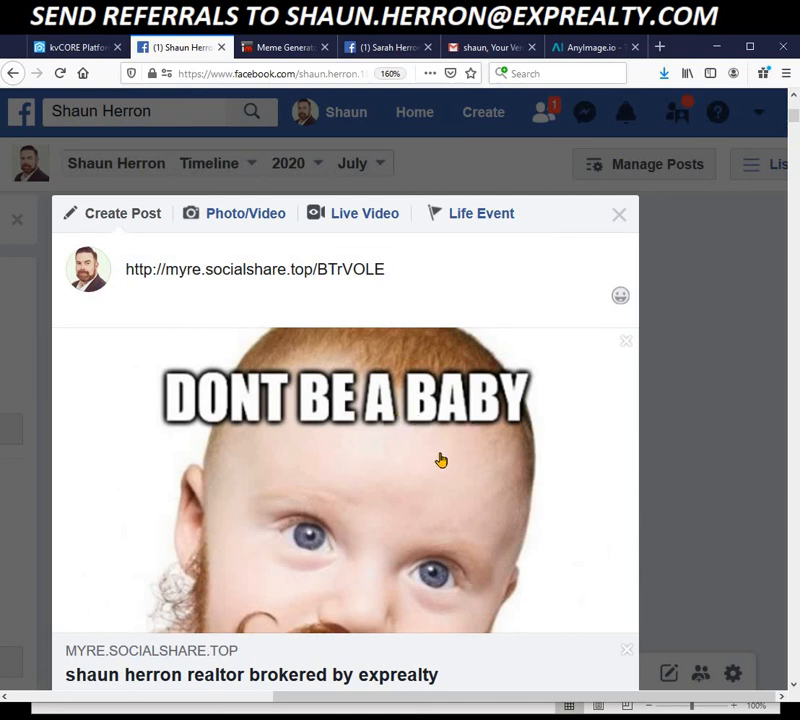
{"action": "scroll", "coordinate": [441, 460], "scroll_direction": "down", "scroll_amount": 5}
{"action": "scroll", "coordinate": [441, 460], "scroll_direction": "up", "scroll_amount": 4}
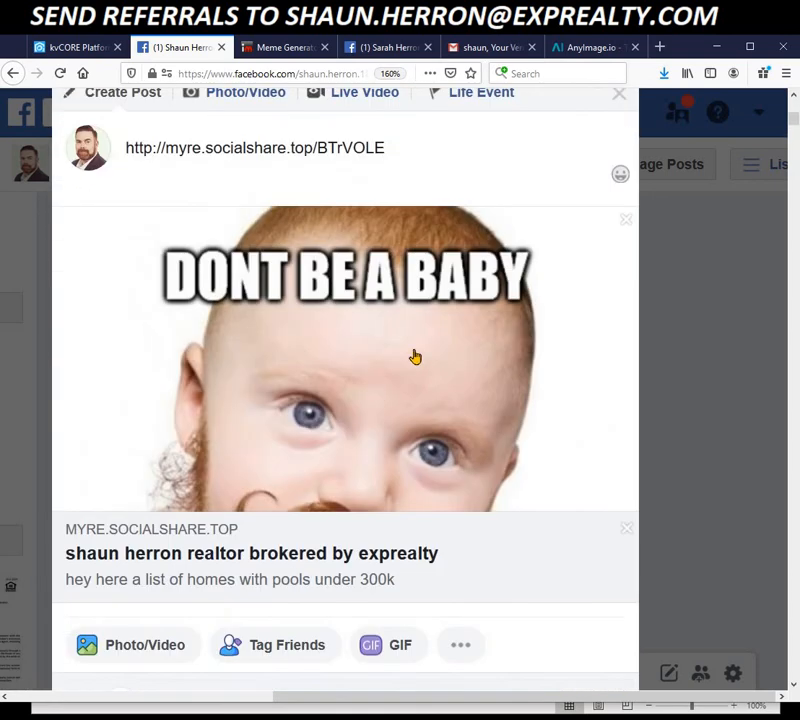
{"action": "scroll", "coordinate": [389, 543], "scroll_direction": "down", "scroll_amount": 4}
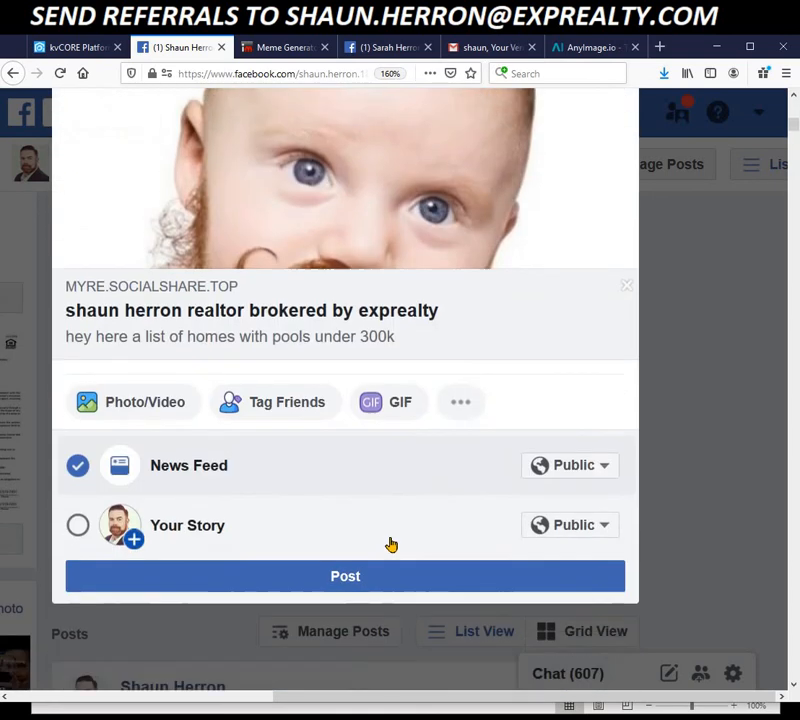
{"action": "left_click", "coordinate": [370, 586]}
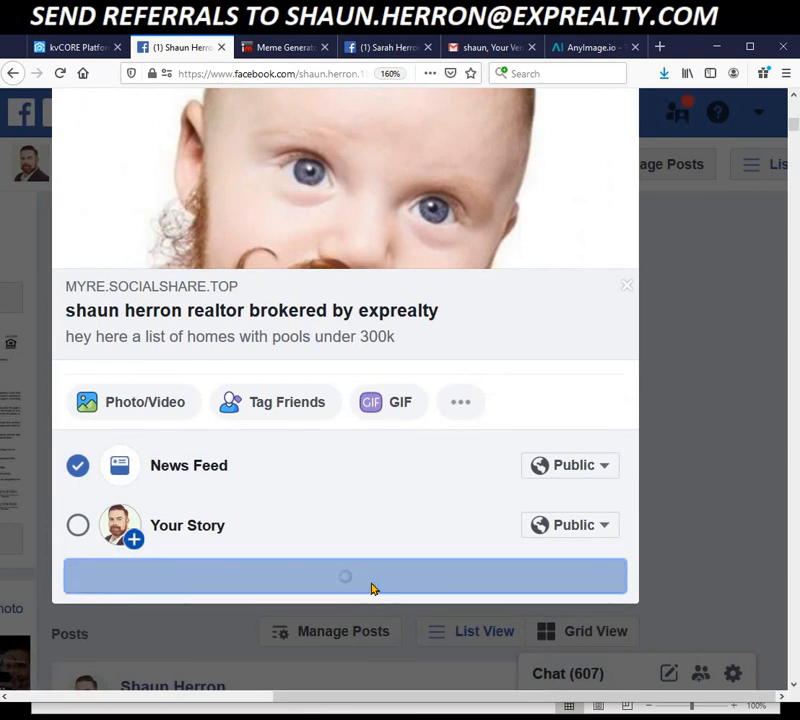
Step: Inspect the published baby meme post and open its card image to test that the link leads to the San Antonio listings
{"action": "scroll", "coordinate": [437, 443], "scroll_direction": "up", "scroll_amount": 4}
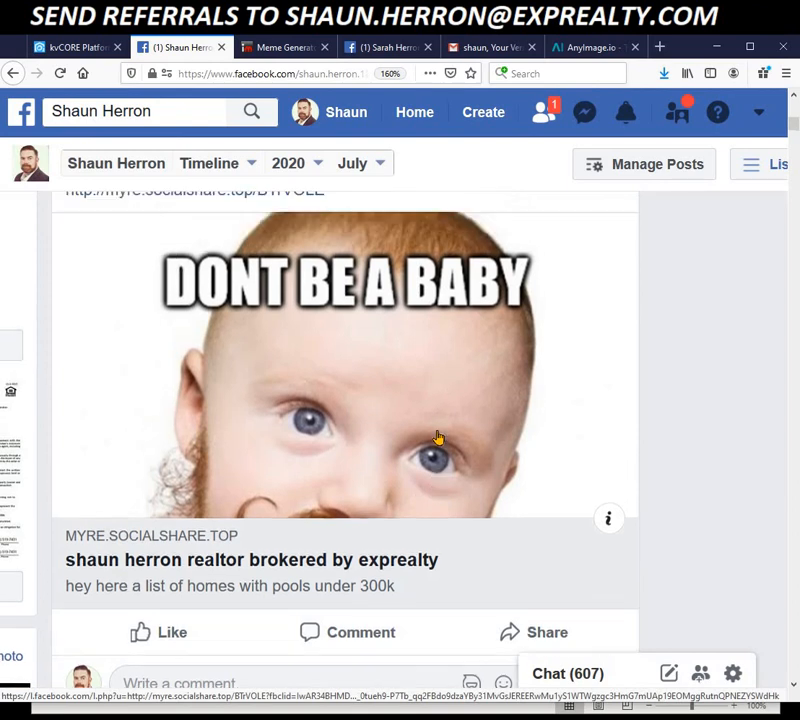
{"action": "scroll", "coordinate": [273, 280], "scroll_direction": "down", "scroll_amount": 3}
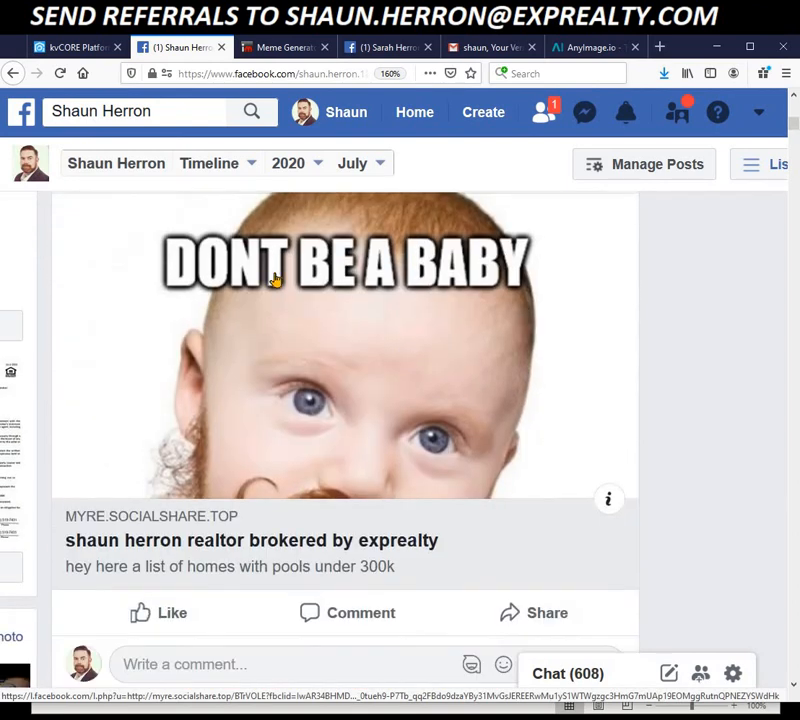
{"action": "scroll", "coordinate": [363, 580], "scroll_direction": "up", "scroll_amount": 3}
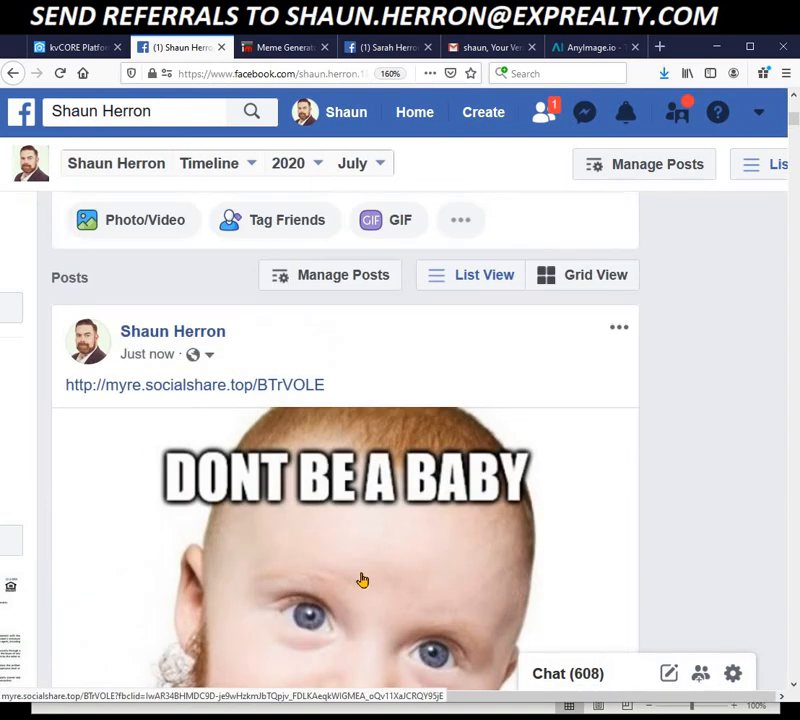
{"action": "left_click", "coordinate": [363, 580]}
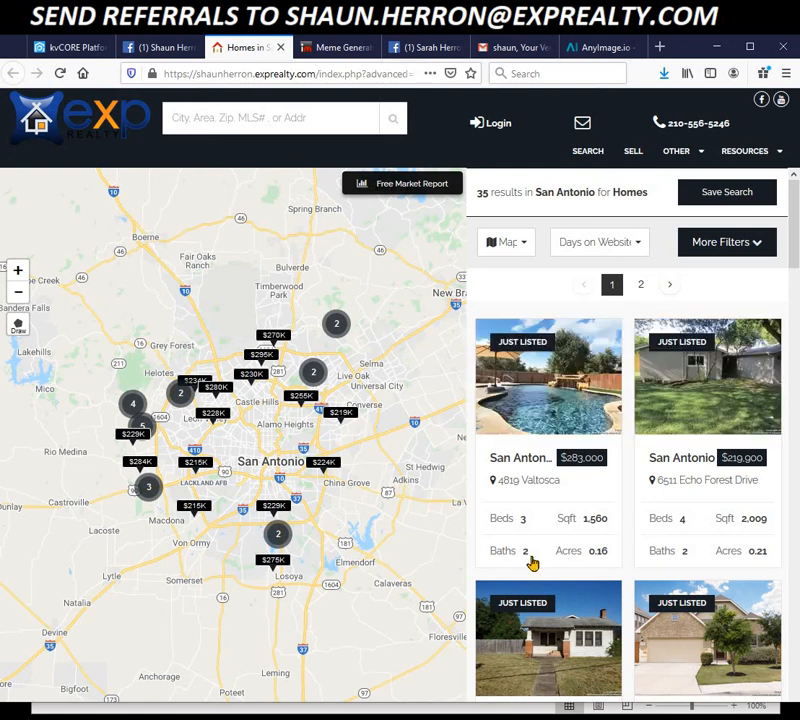
Step: Return to the Facebook profile and delete the newly published baby meme post from the timeline
{"action": "left_click", "coordinate": [157, 48]}
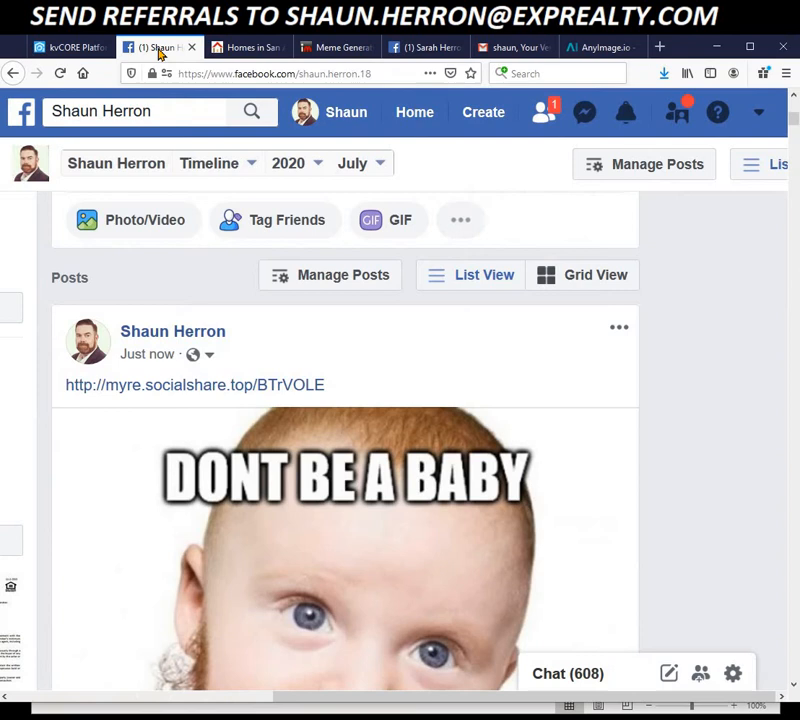
{"action": "left_click", "coordinate": [619, 331]}
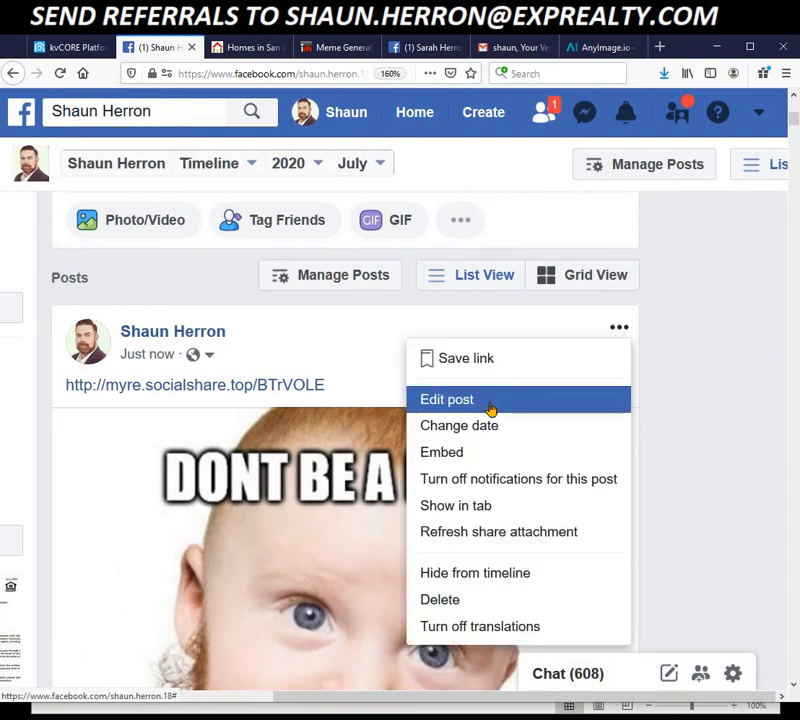
{"action": "left_click", "coordinate": [458, 603]}
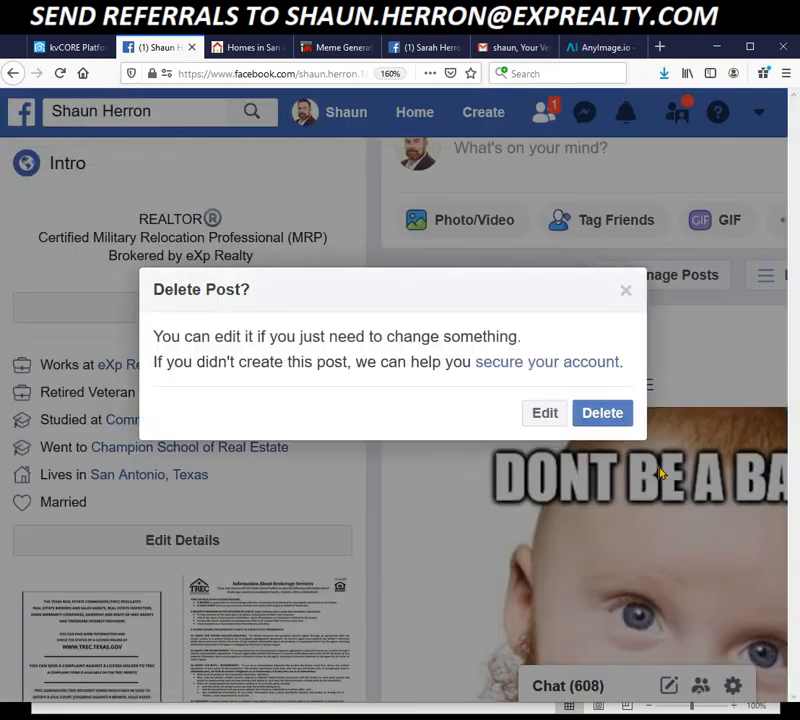
{"action": "left_click", "coordinate": [605, 410]}
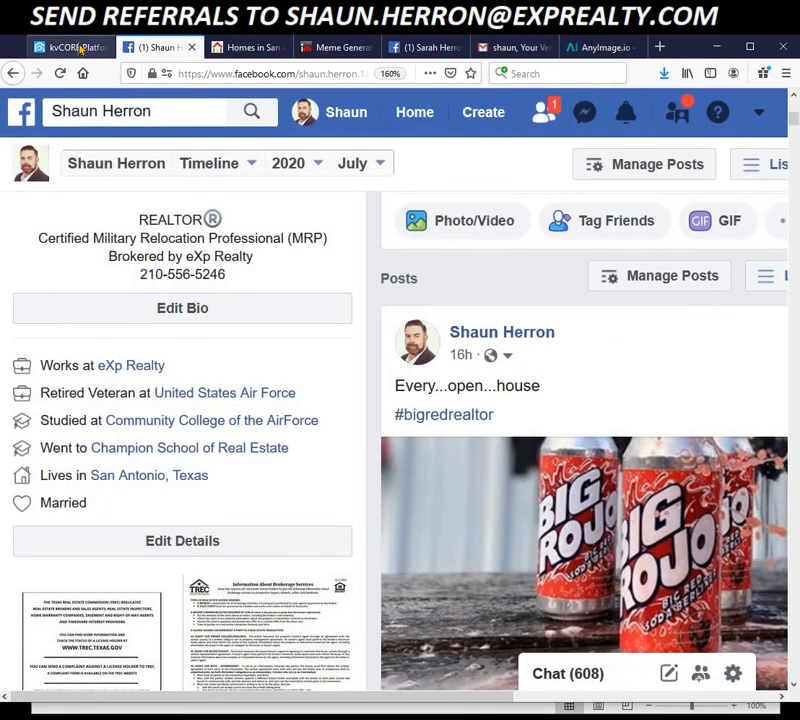
Step: Review the multi-property squeeze page's criteria and generated links in kvCORE, and the finished baby meme in Imgflip
{"action": "left_click", "coordinate": [80, 48]}
{"action": "scroll", "coordinate": [407, 262], "scroll_direction": "up", "scroll_amount": 5}
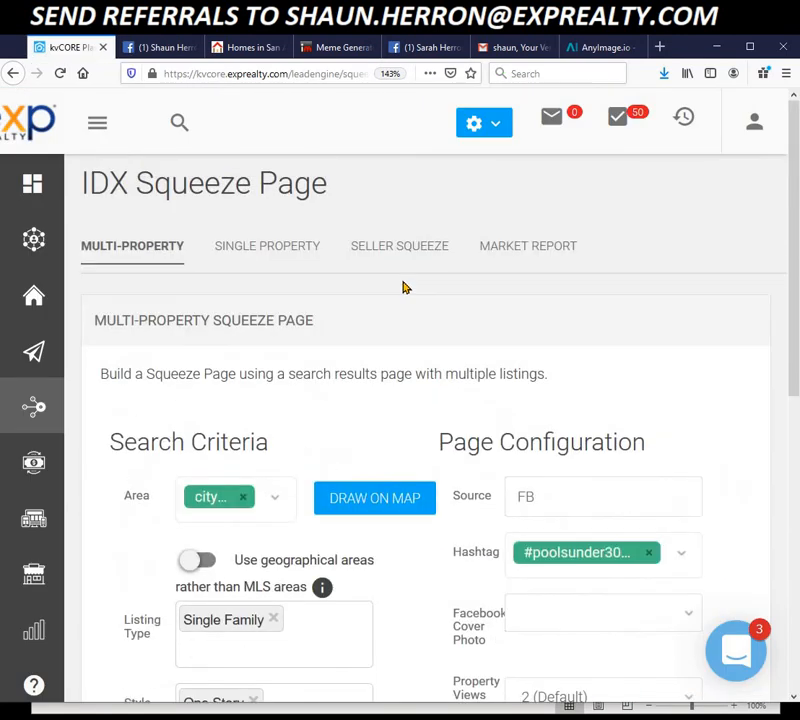
{"action": "scroll", "coordinate": [405, 287], "scroll_direction": "down", "scroll_amount": 5}
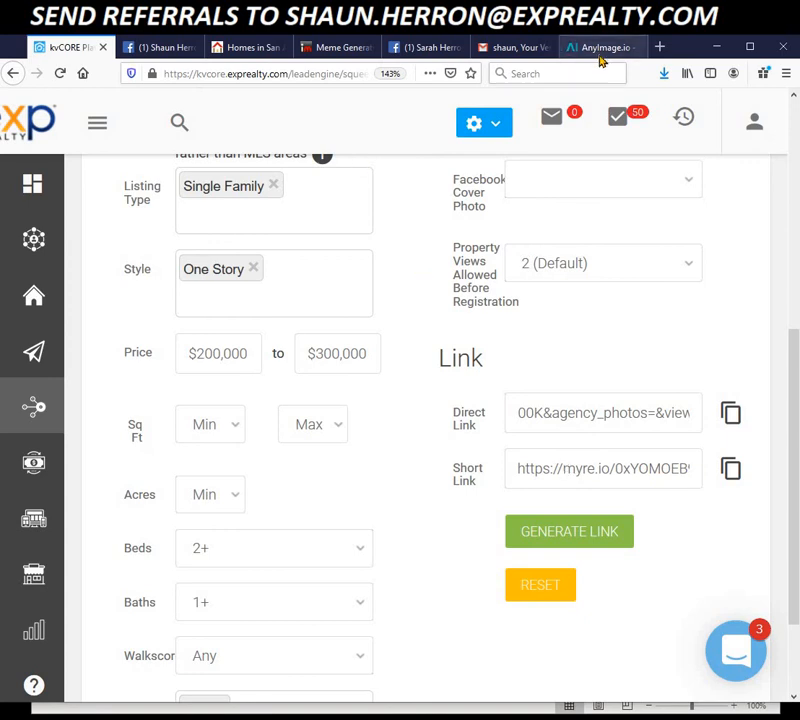
{"action": "left_click", "coordinate": [354, 49]}
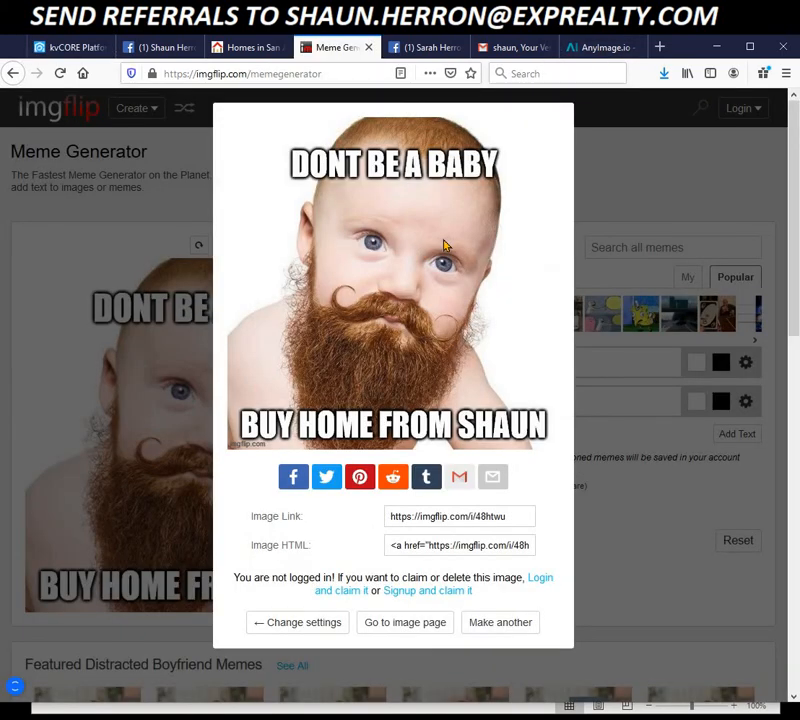